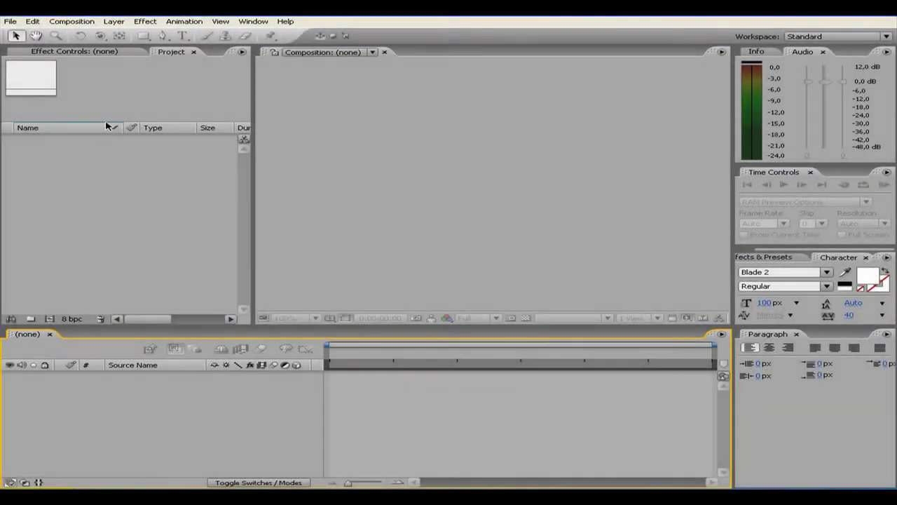
- Create Comp 1 as a 10-second, 720×480 NTSC DV Widescreen composition
left_click(92, 23)
left_click(99, 33)
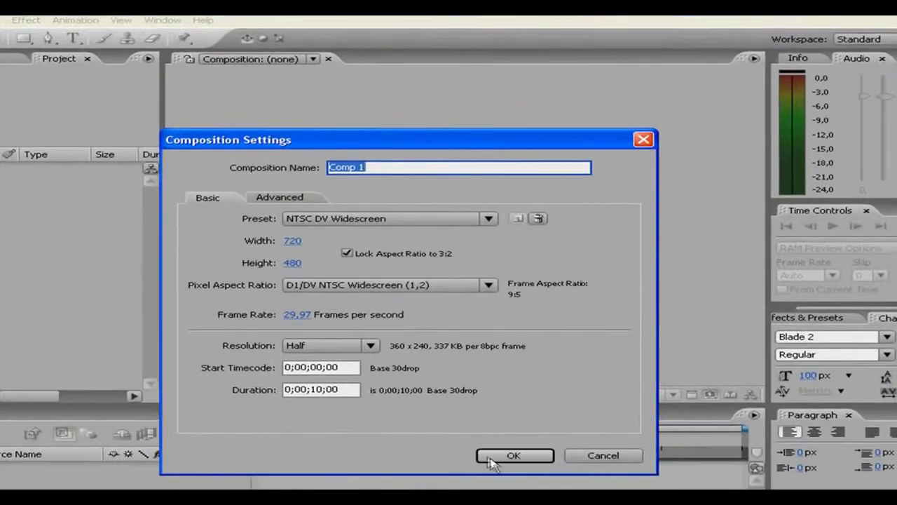
left_click(515, 370)
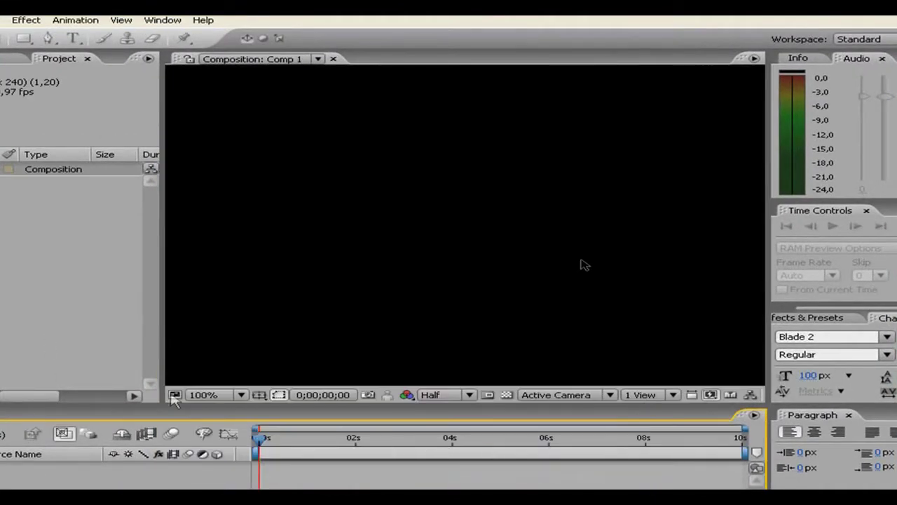
left_click(259, 395)
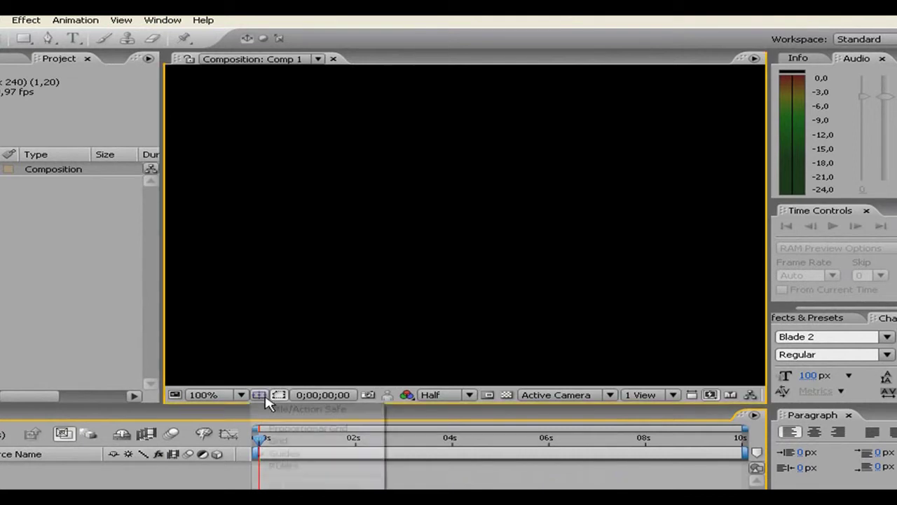
- Turn on the Title/Action Safe guides and type 'DiamondFX' as a new text layer
left_click(298, 411)
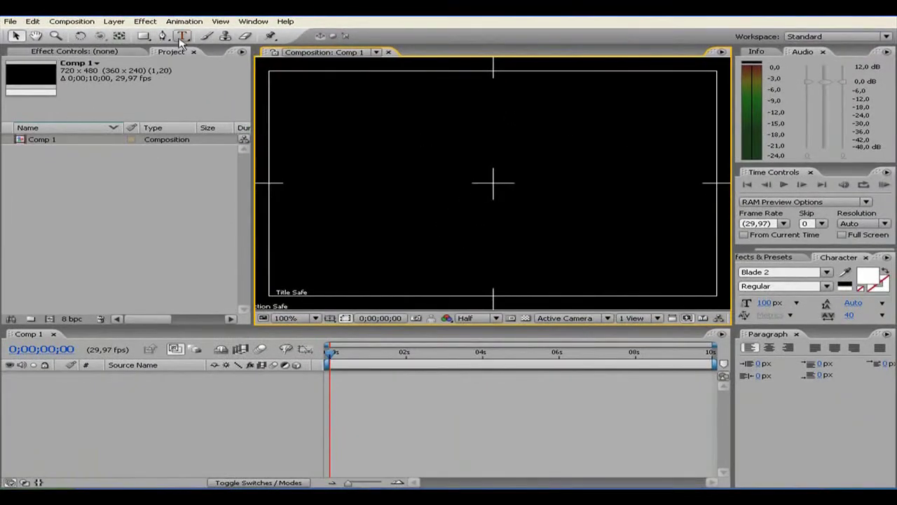
left_click(182, 35)
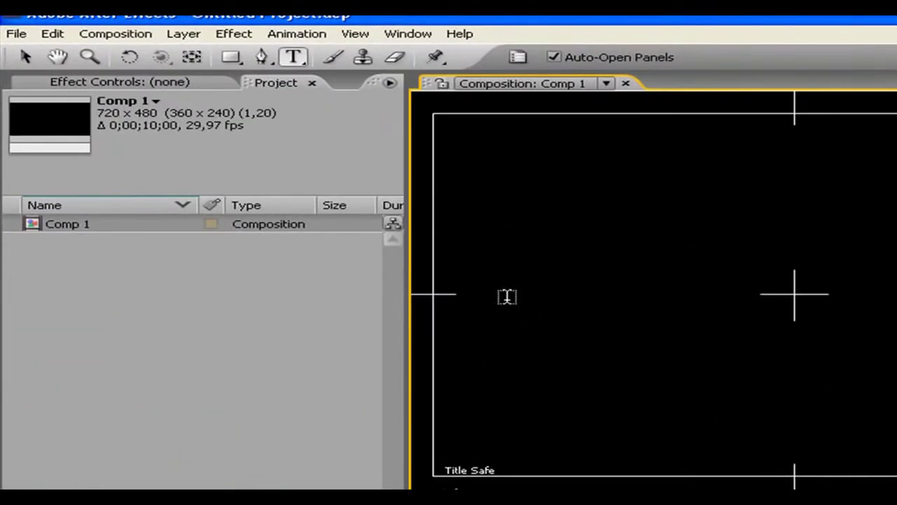
left_click(507, 296)
type("D")
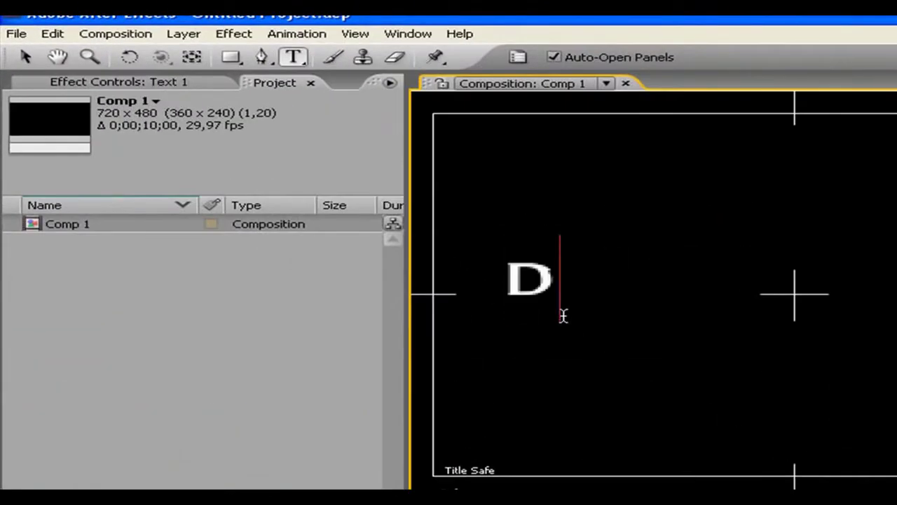
type("IAmond")
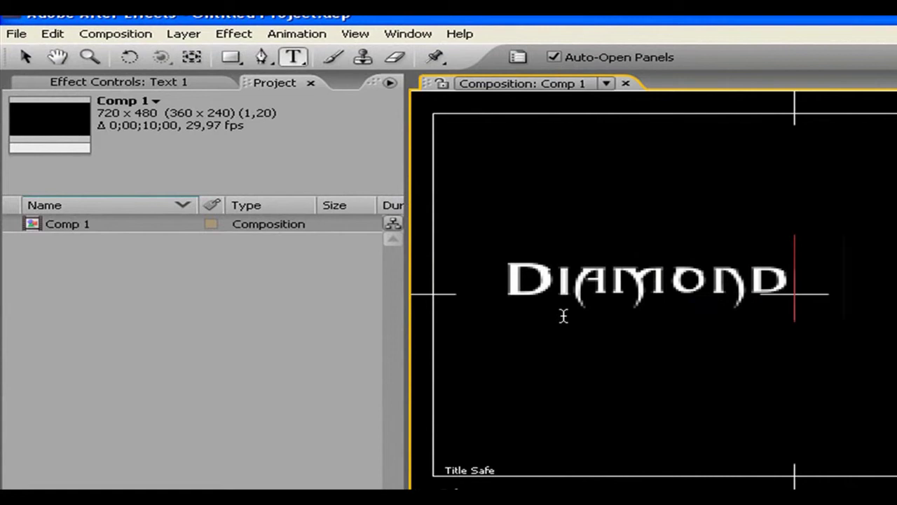
type("FX")
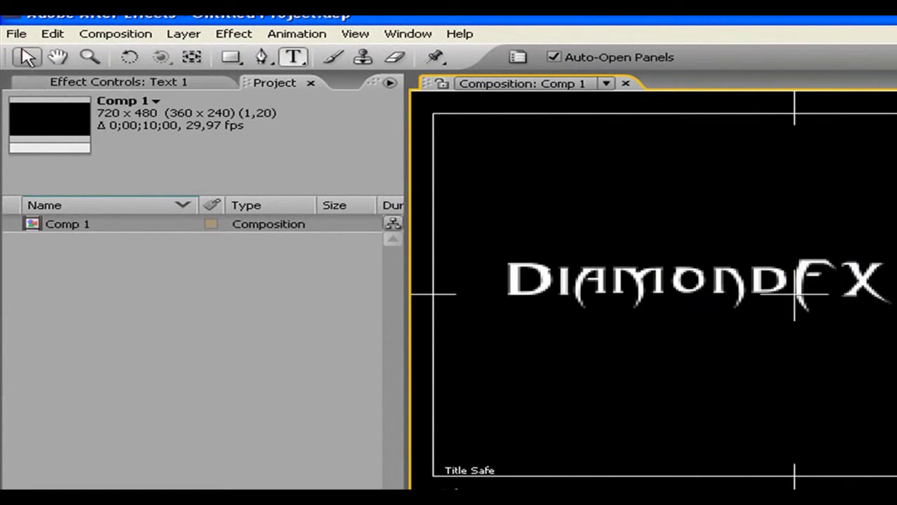
- Move the DiamondFX title into place near the middle of the frame
left_click(25, 57)
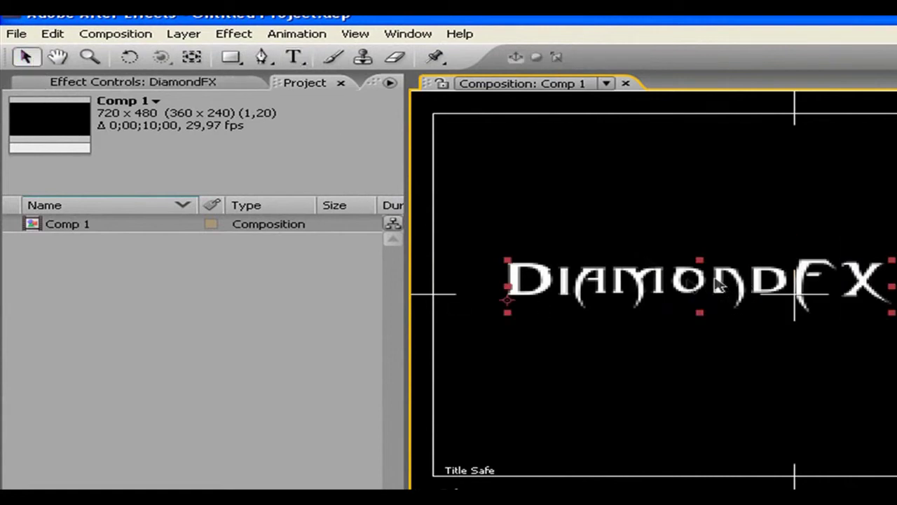
left_click_drag(697, 298, 831, 291)
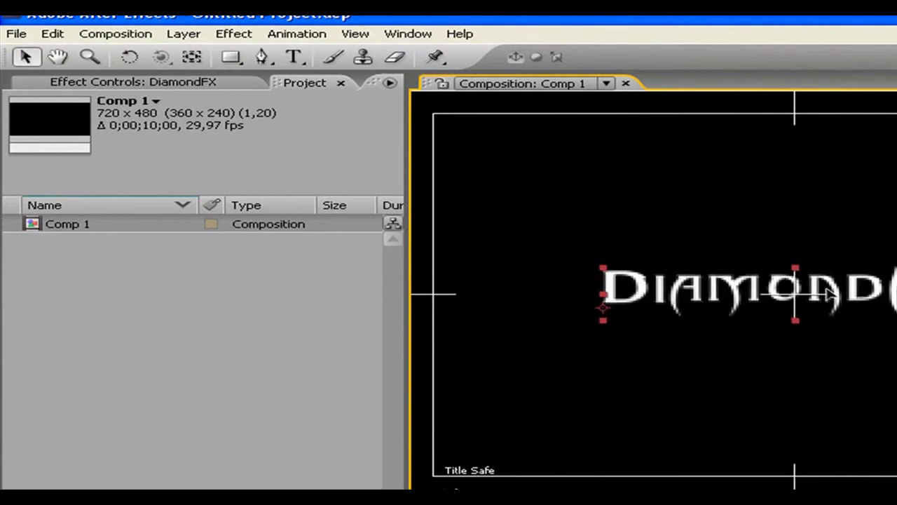
left_click_drag(830, 291, 831, 295)
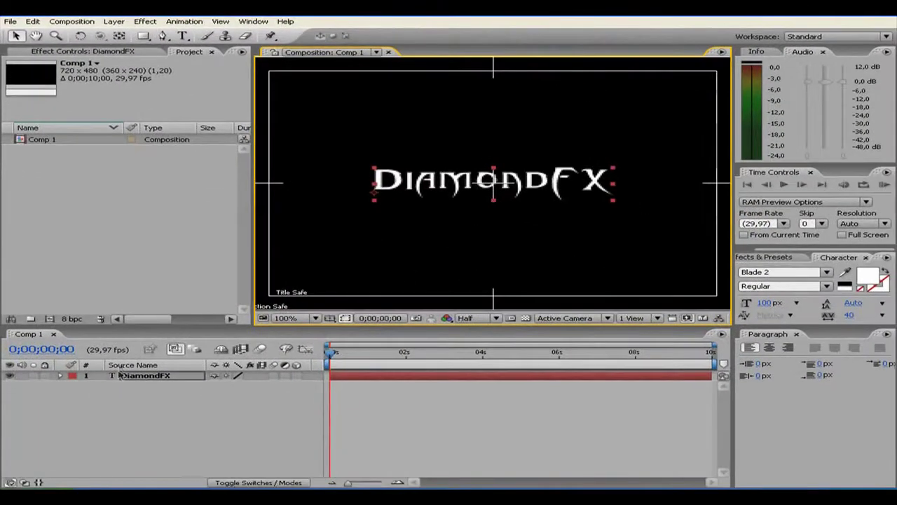
- Add Animator 1 with a Wiggly Selector to the DiamondFX text layer
left_click(156, 377)
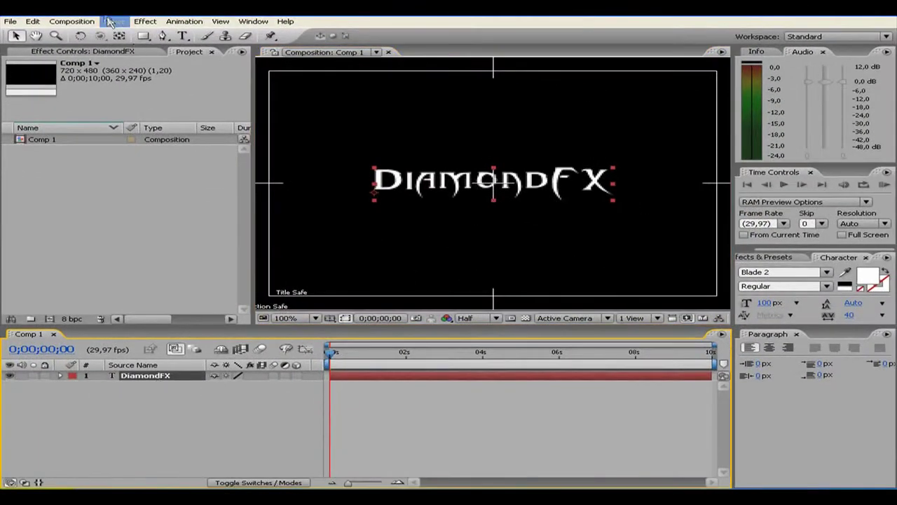
left_click(184, 22)
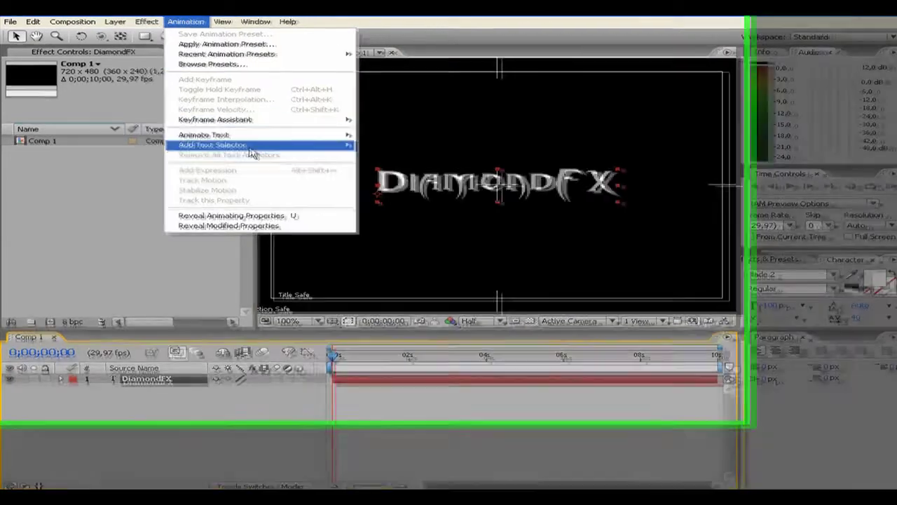
mouse_move(246, 143)
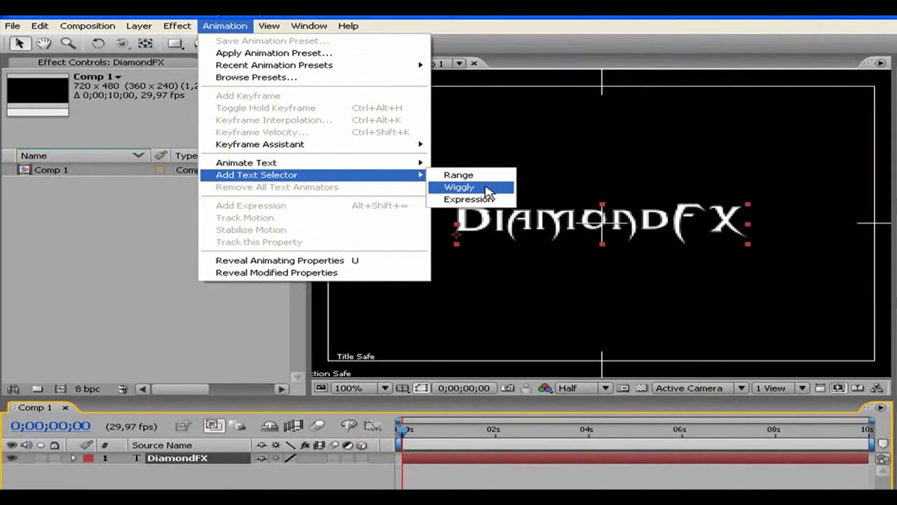
left_click(489, 192)
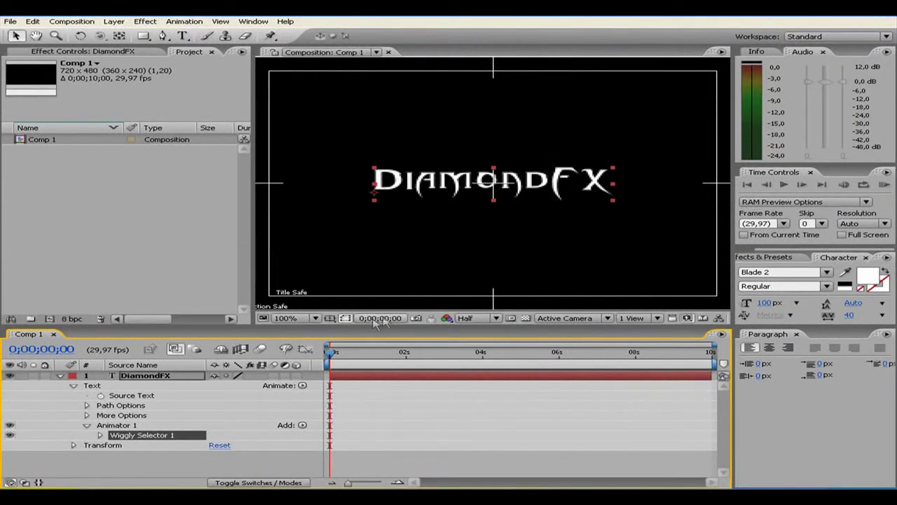
left_click(330, 319)
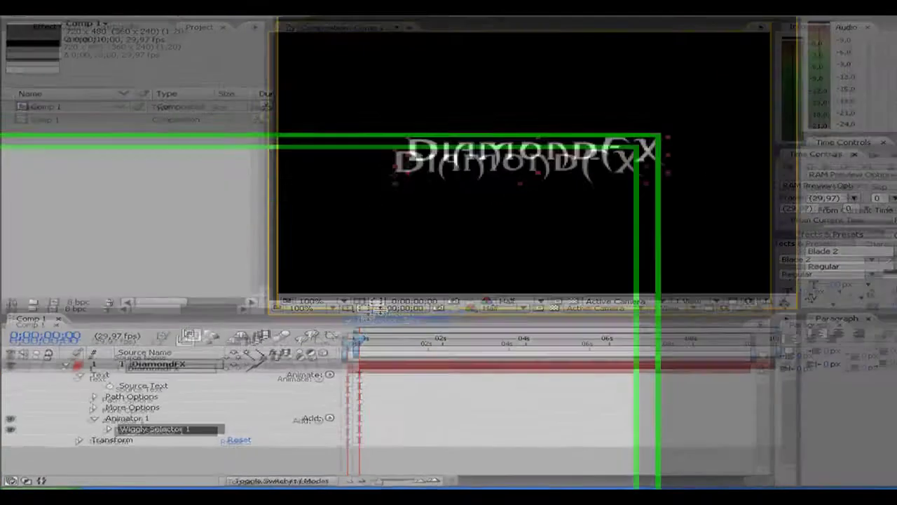
left_click(378, 319)
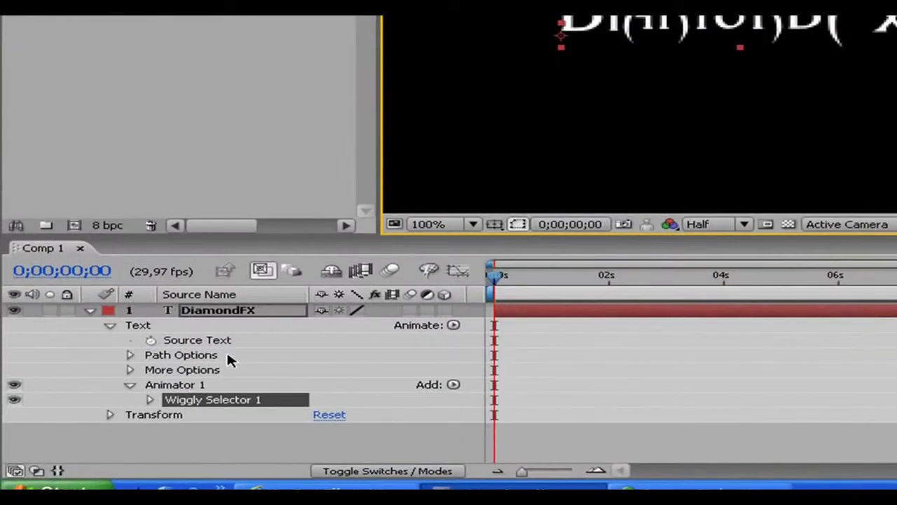
- Add Position and Blur properties to Animator 1 on the DiamondFX layer
left_click(457, 384)
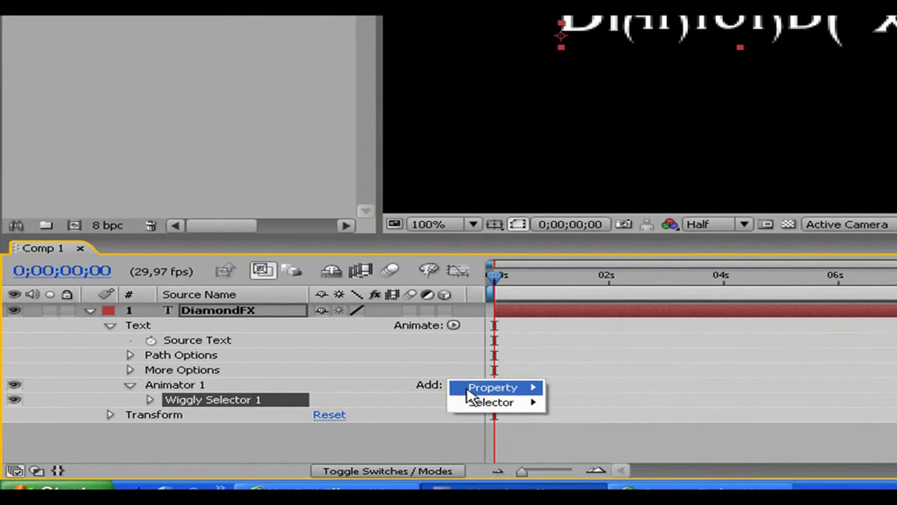
mouse_move(471, 387)
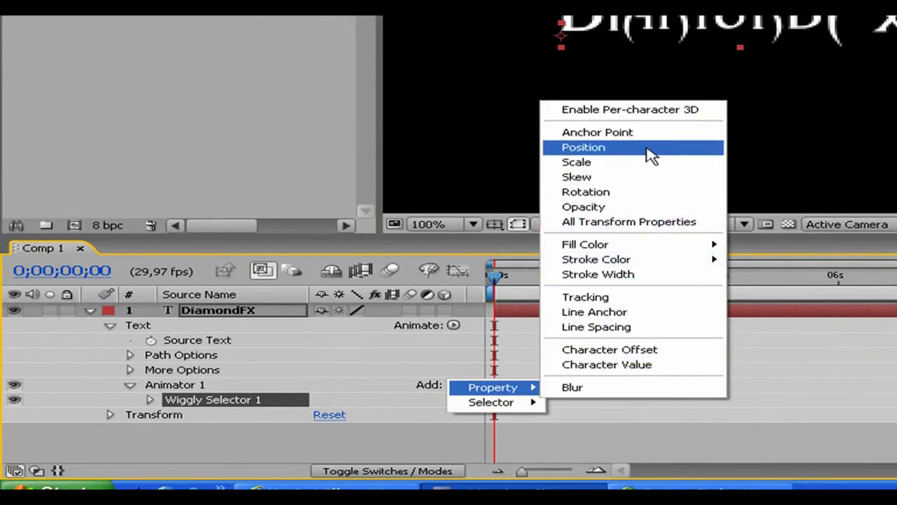
left_click(639, 148)
left_click(453, 385)
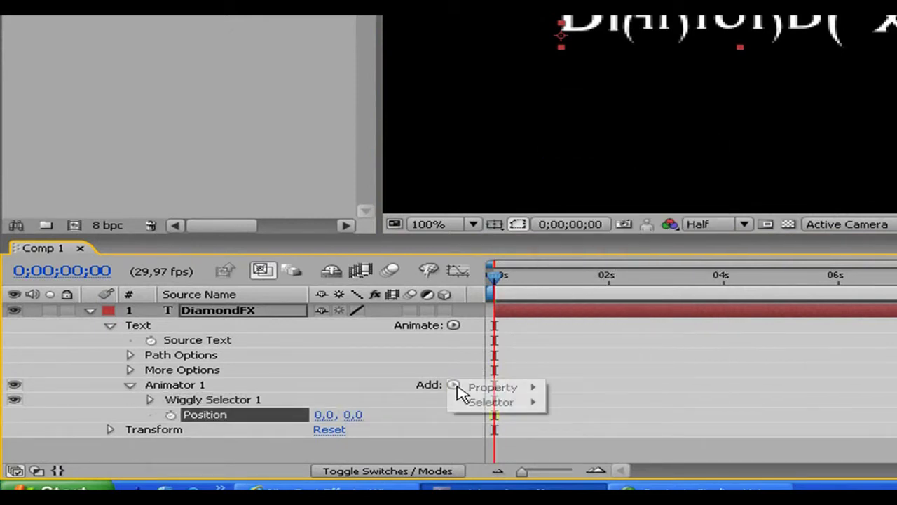
mouse_move(496, 391)
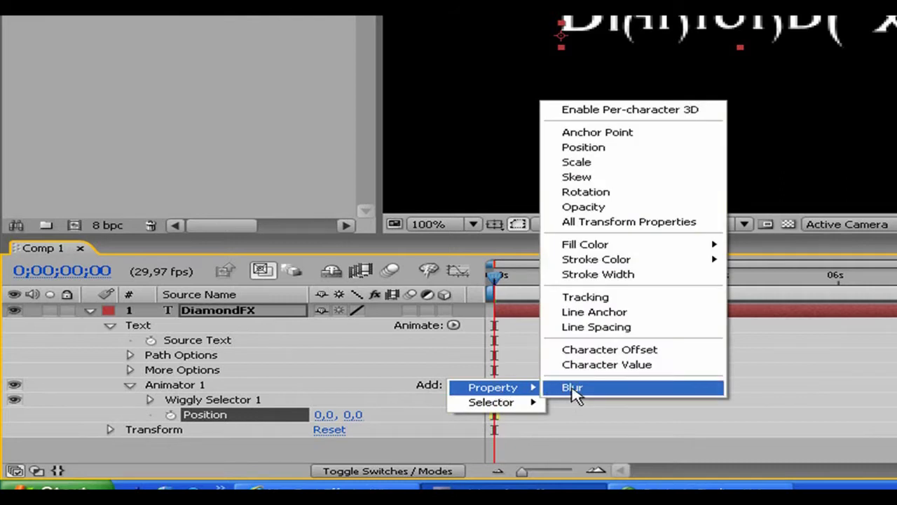
left_click(573, 389)
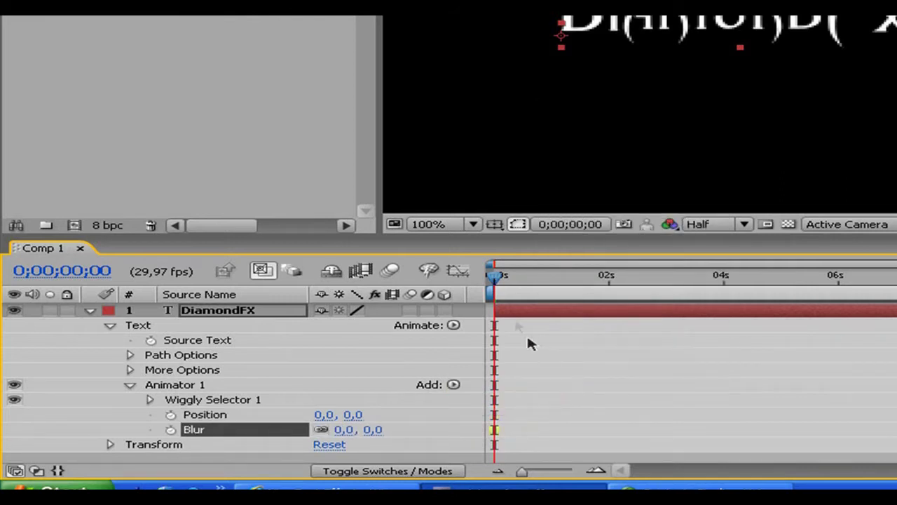
- Set the animator's Position to 50,0 and Blur to 200, then scrub to preview
left_click(324, 415)
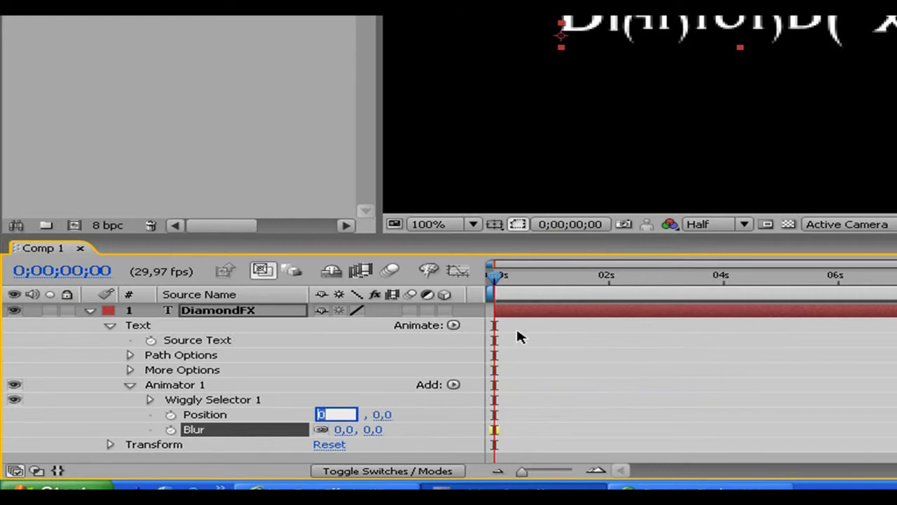
type("50")
key("Return")
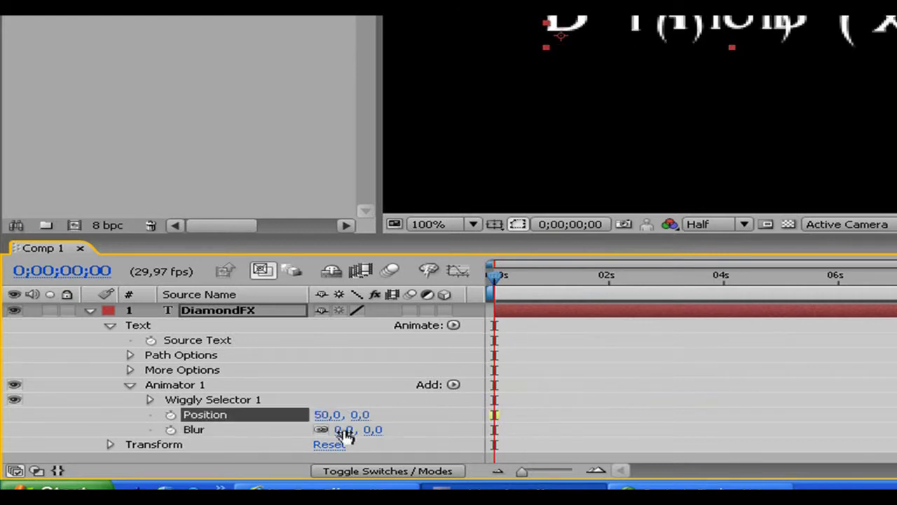
left_click(341, 429)
type("200")
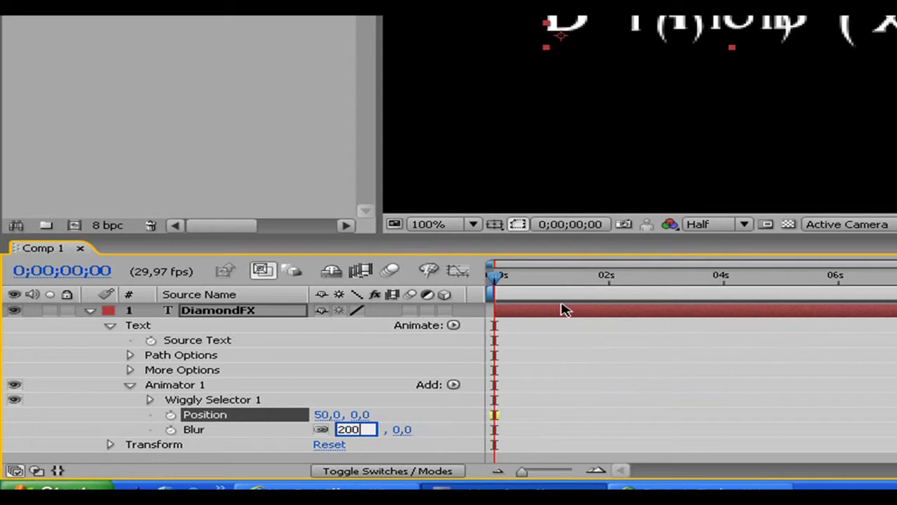
key("Return")
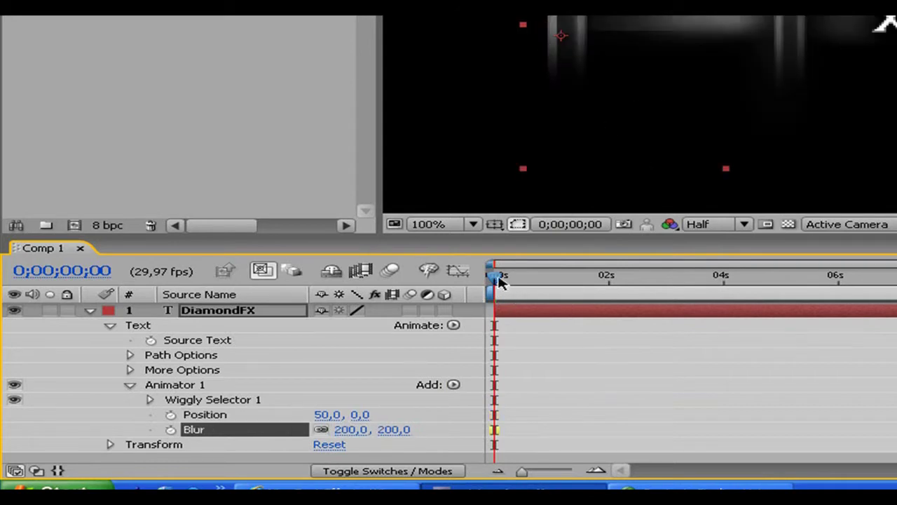
mouse_move(499, 281)
left_mouse_down()
mouse_move(598, 282)
mouse_move(448, 290)
left_mouse_up()
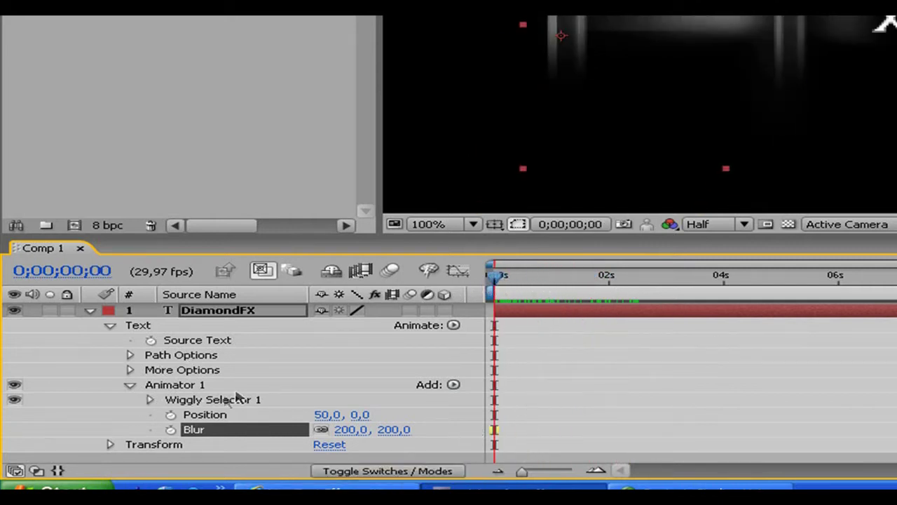
- Set the Wiggly Selector's Wiggles/Second to 10
left_click(150, 400)
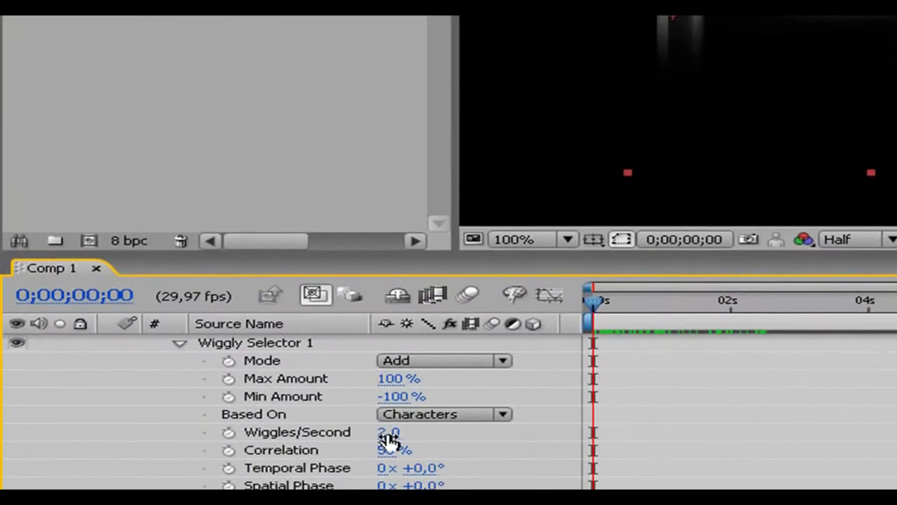
left_click(209, 447)
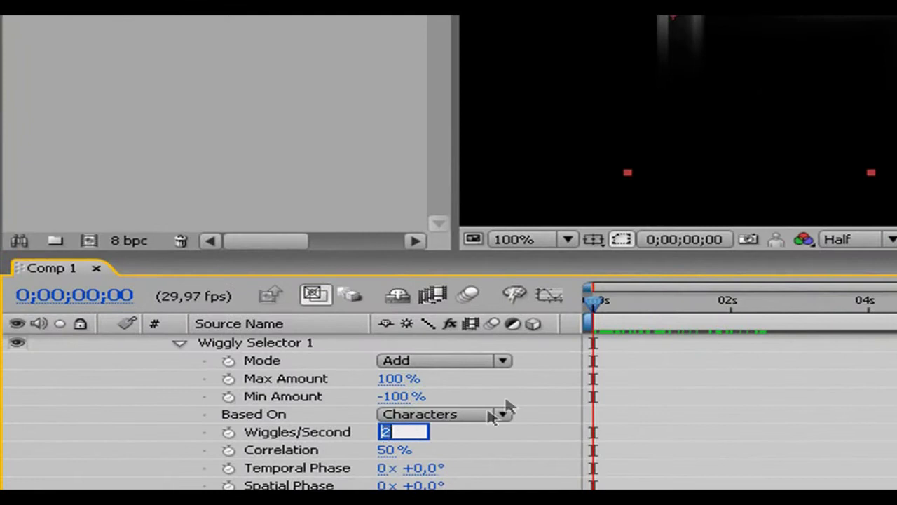
type("10")
key("Return")
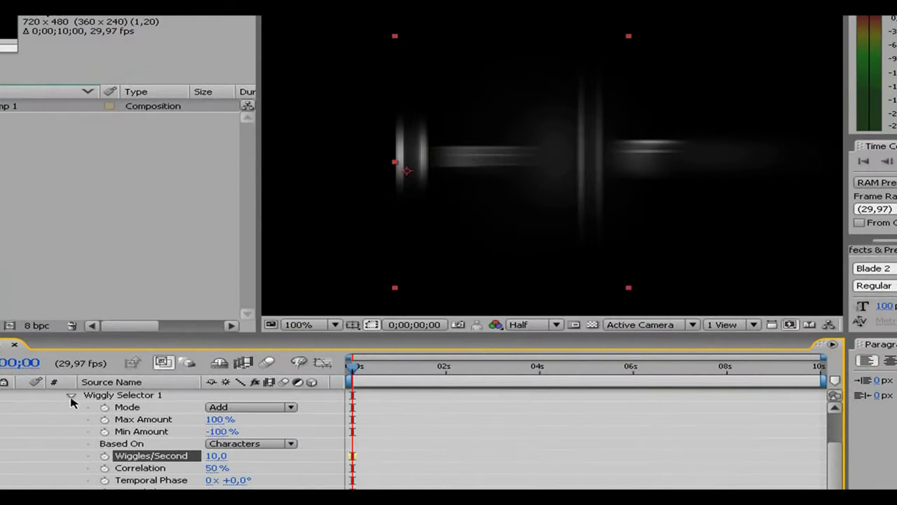
- Collapse the Wiggly Selector and Animator 1 under the DiamondFX layer's Text group
left_click(71, 397)
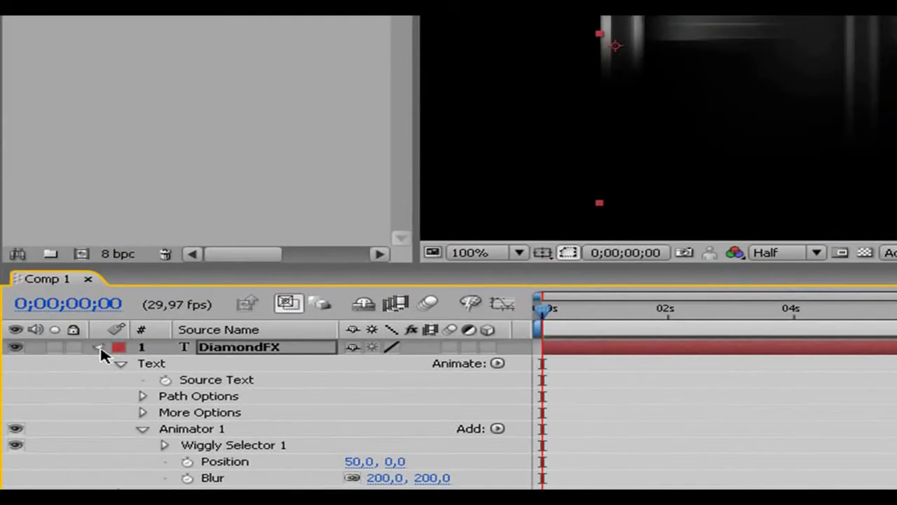
left_click(22, 394)
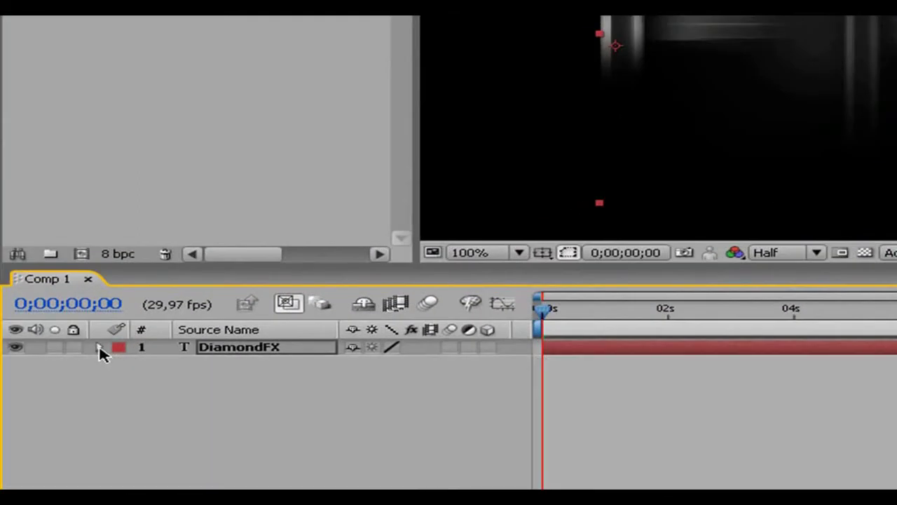
left_click(99, 346)
left_click(142, 428)
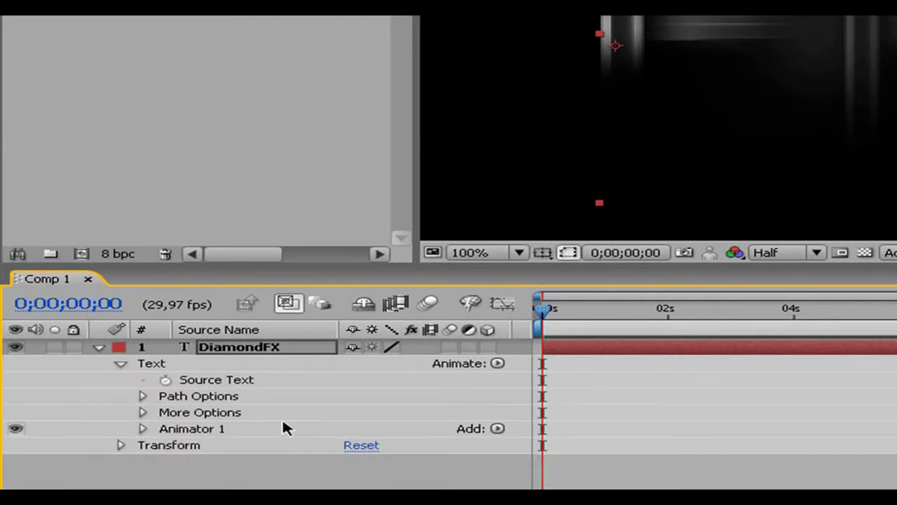
- Add a new black (000000) solid layer, Black Solid 1, to Comp 1
left_click(99, 349)
right_click(313, 372)
mouse_move(370, 380)
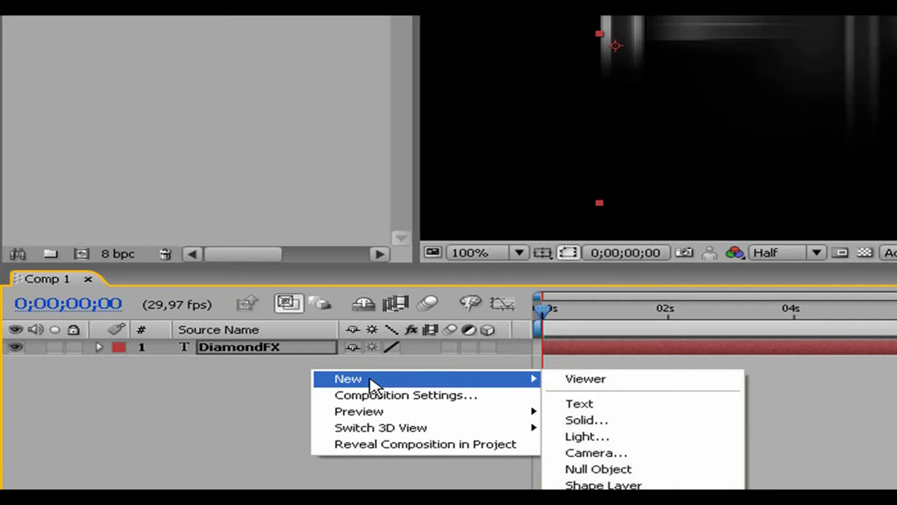
left_click(619, 423)
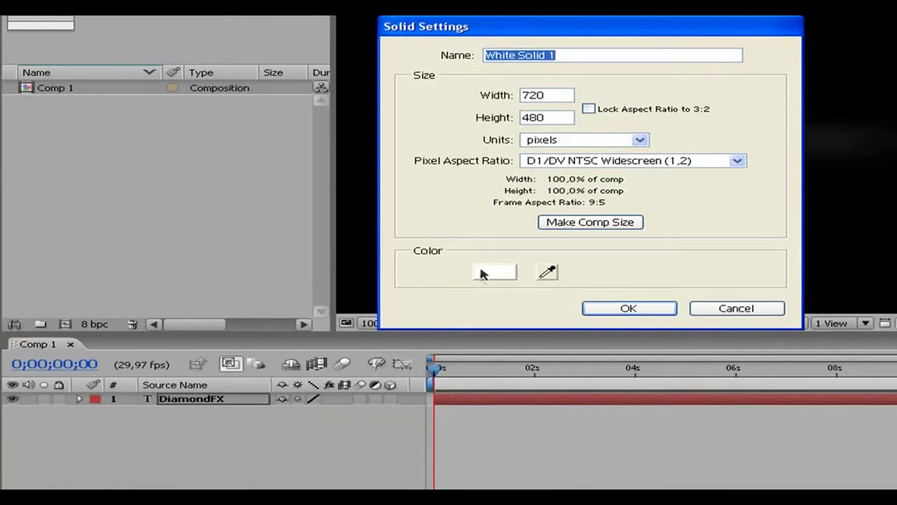
left_click(483, 274)
type("000000")
left_click(714, 272)
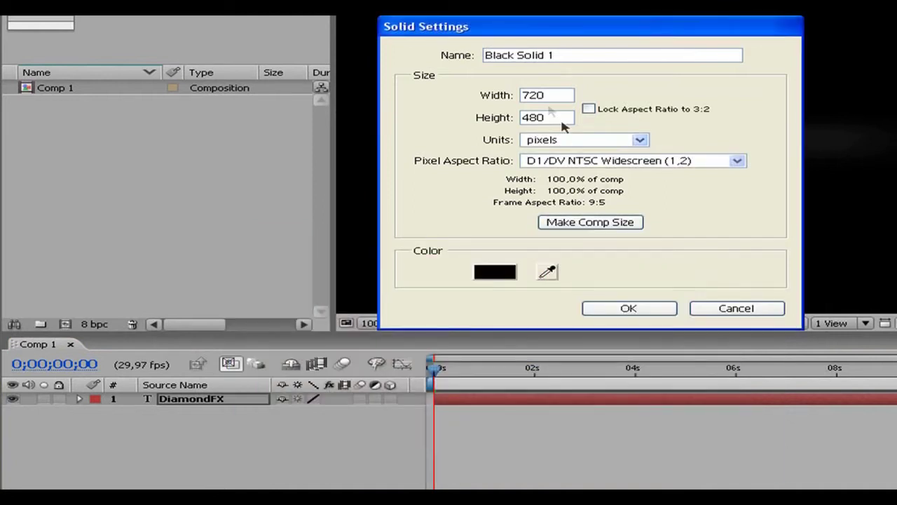
left_click(615, 311)
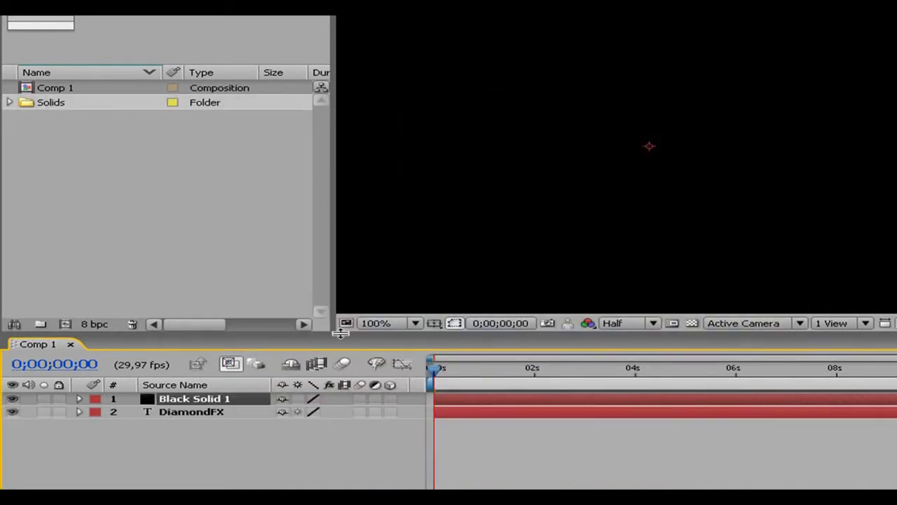
- Apply the Generate > 4-Color Gradient effect to Black Solid 1
right_click(226, 403)
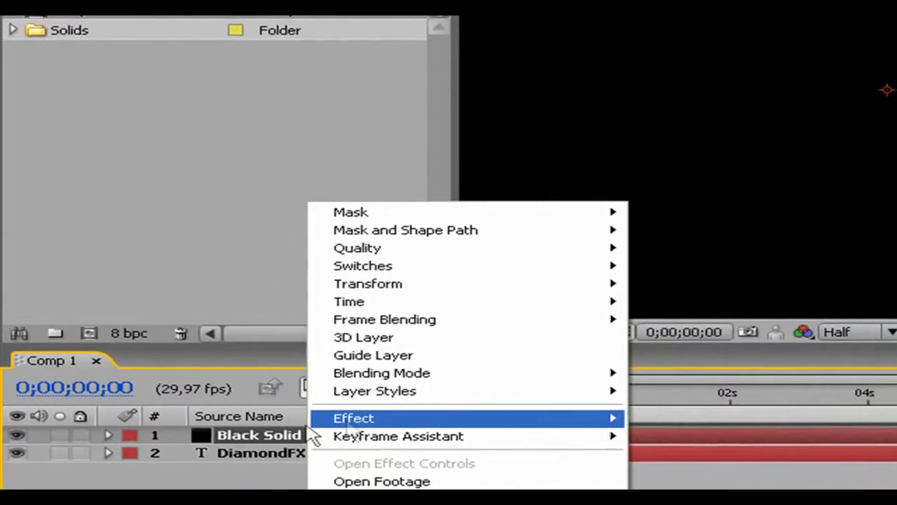
mouse_move(284, 392)
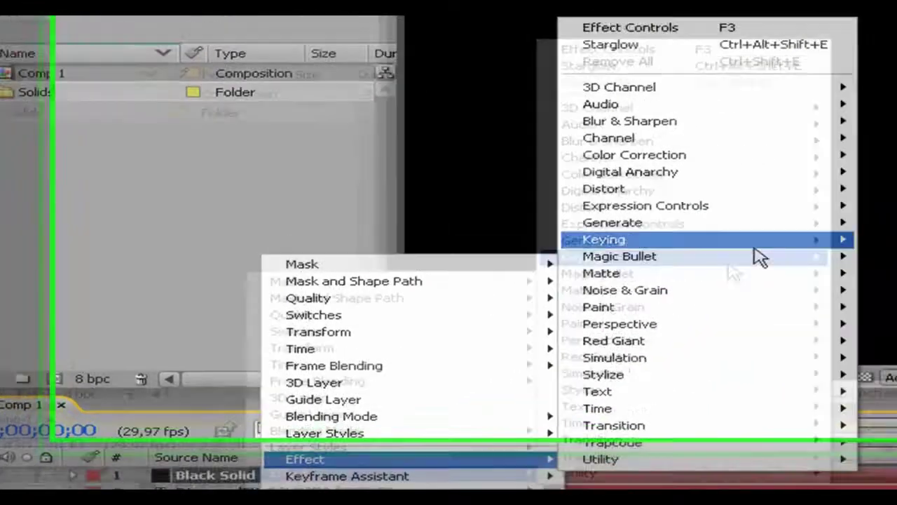
mouse_move(679, 168)
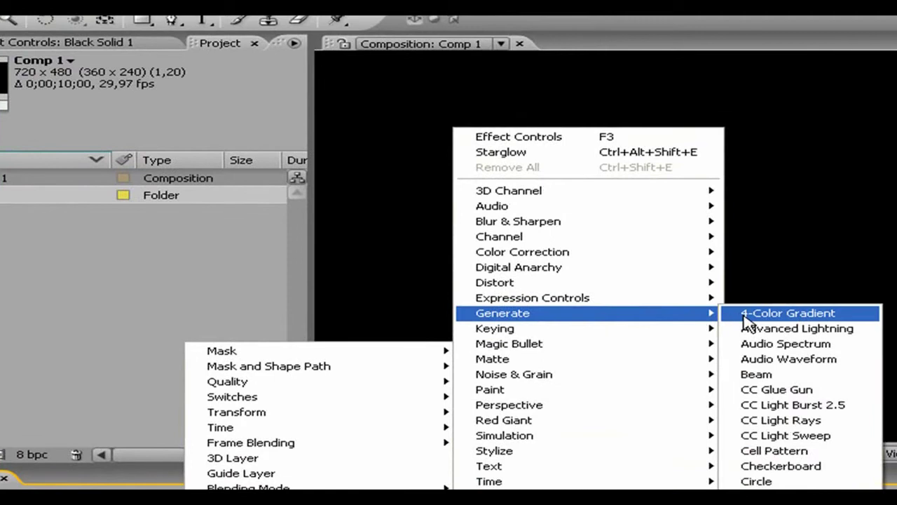
left_click(780, 315)
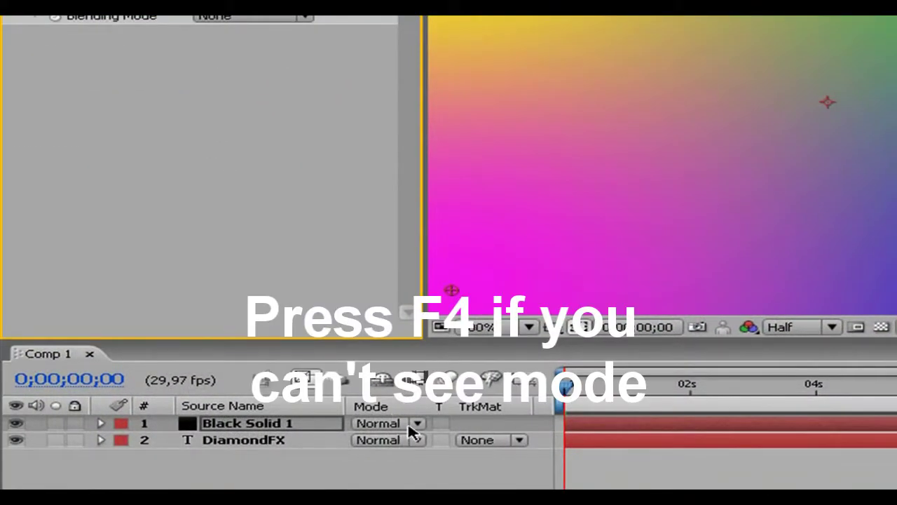
- Set Black Solid 1's blending mode to Classic Color Dodge and scrub to preview the streaks
left_click(413, 424)
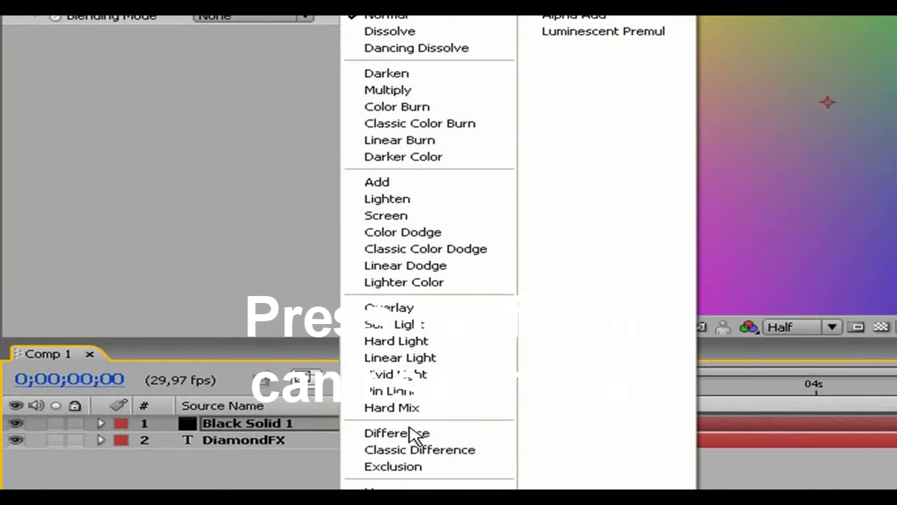
left_click(466, 253)
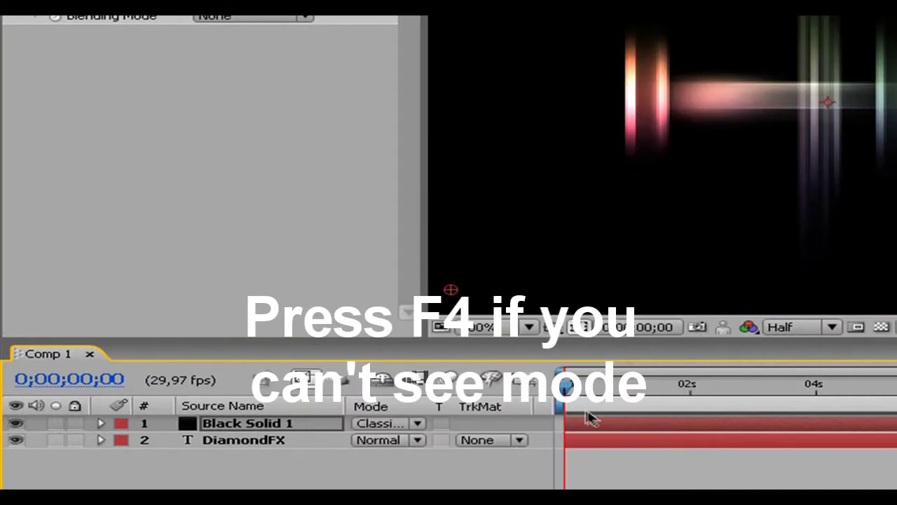
left_click_drag(570, 394, 650, 392)
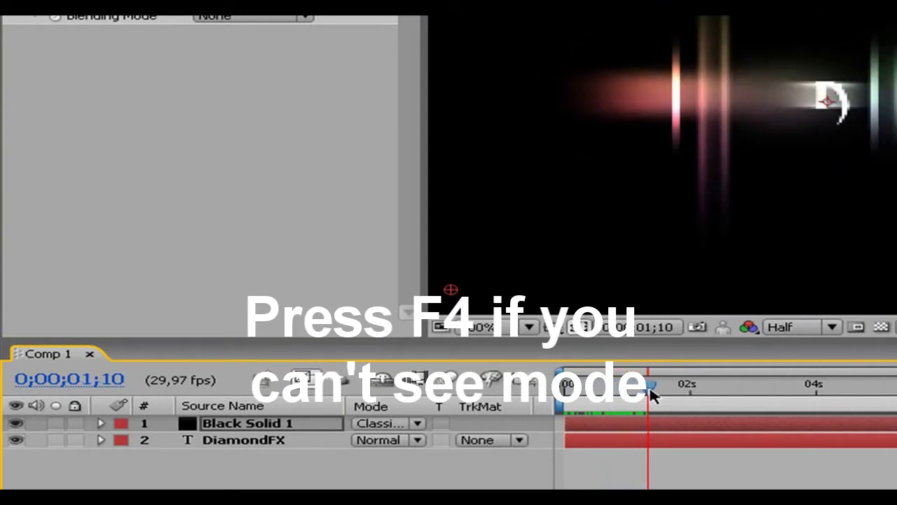
left_click_drag(652, 396, 527, 398)
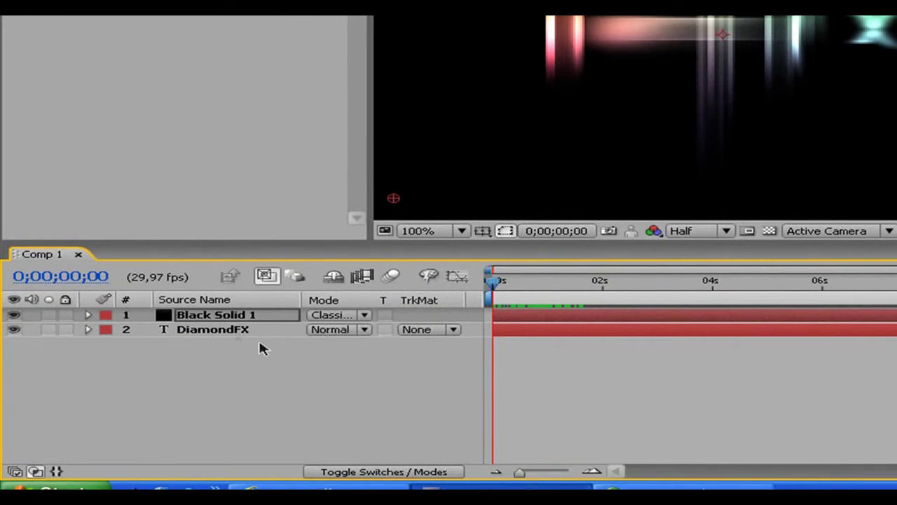
- Start keyframing Wiggly Selector 1's Max and Min Amount at 0s
left_click(87, 331)
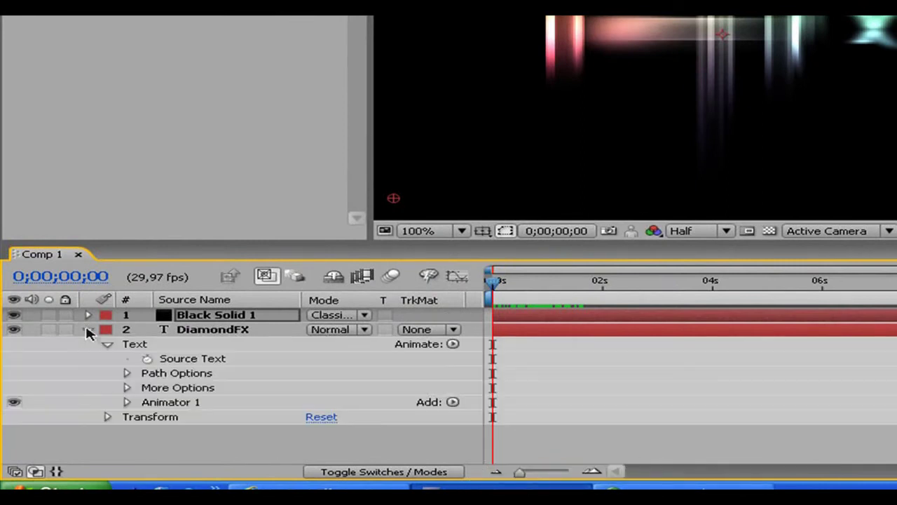
left_click(126, 403)
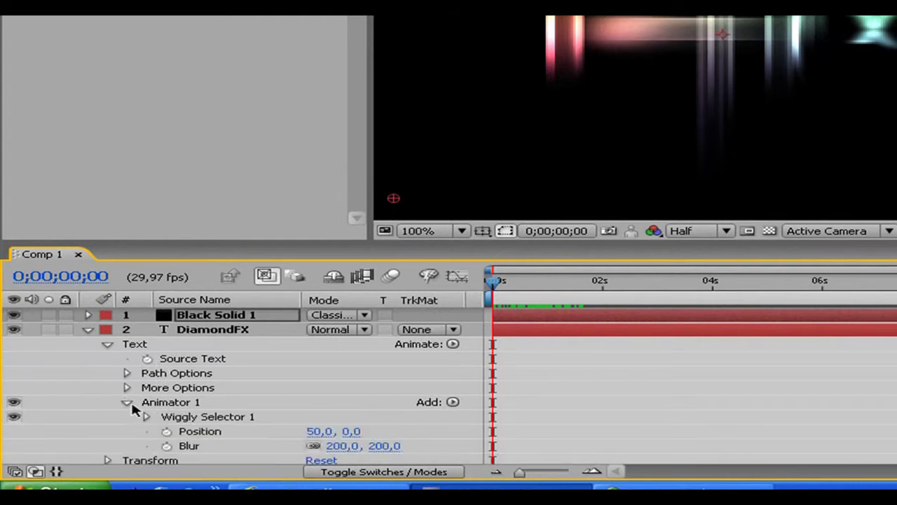
left_click(144, 417)
scroll(146, 414, "down", 3)
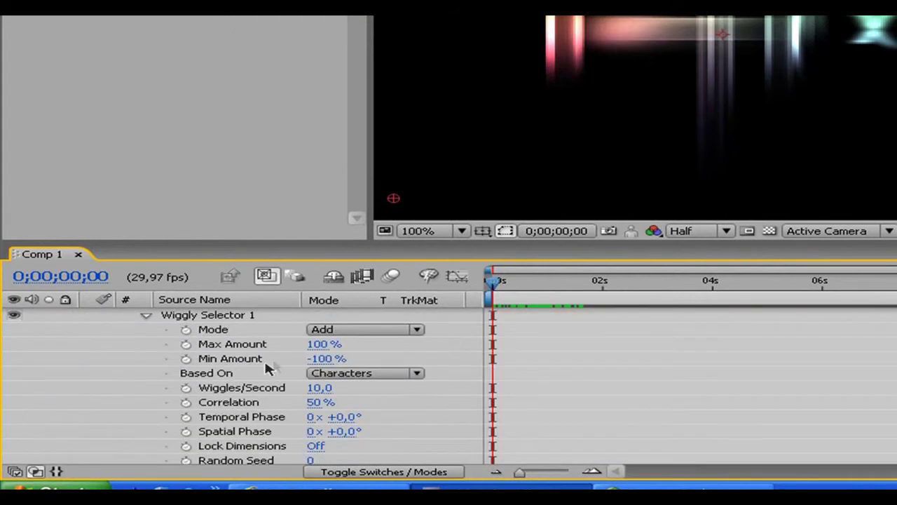
left_click(186, 343)
left_click(185, 358)
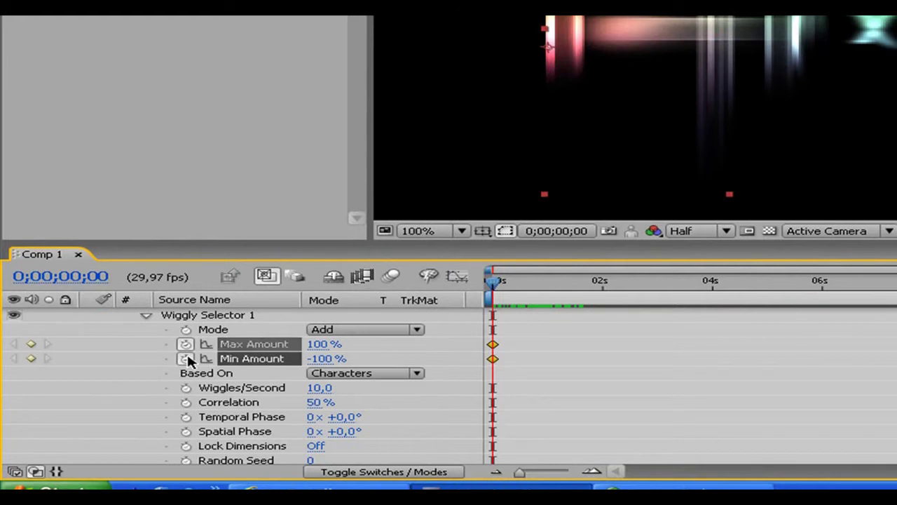
- Add Max and Min Amount keyframes at 0;00;01;29 and 0;00;03;01
left_click_drag(494, 284, 601, 288)
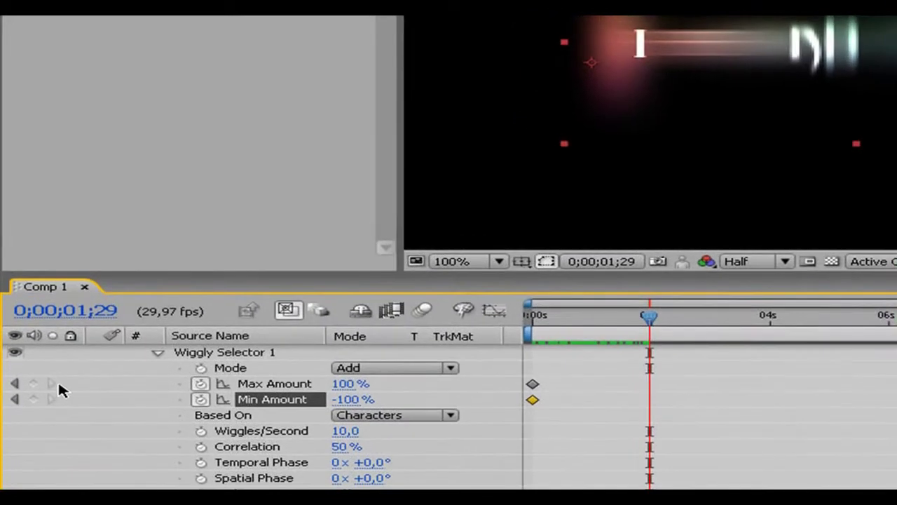
left_click(33, 384)
left_click(33, 399)
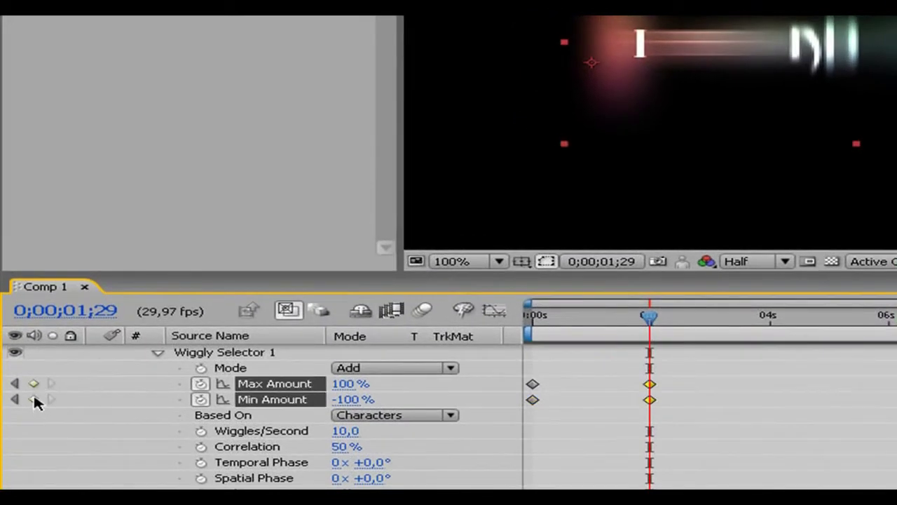
mouse_move(650, 321)
left_mouse_down()
mouse_move(724, 327)
mouse_move(716, 323)
left_mouse_up()
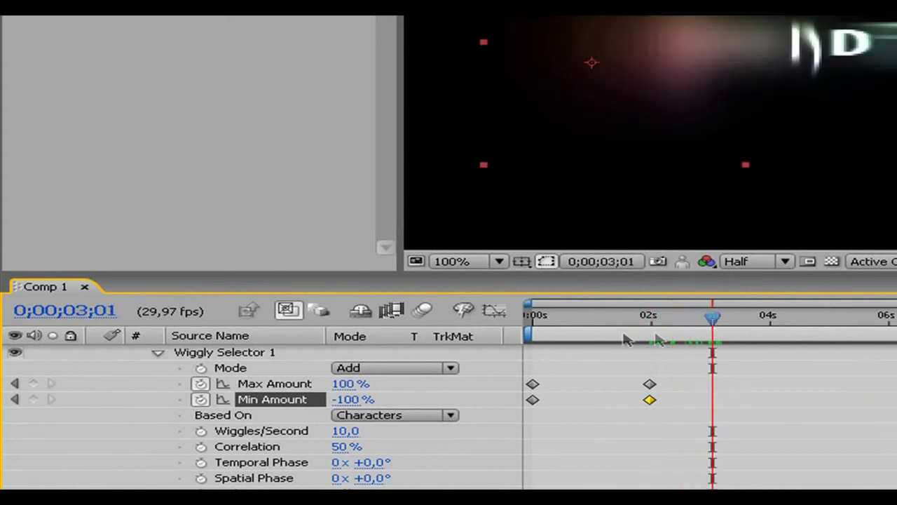
left_click(33, 383)
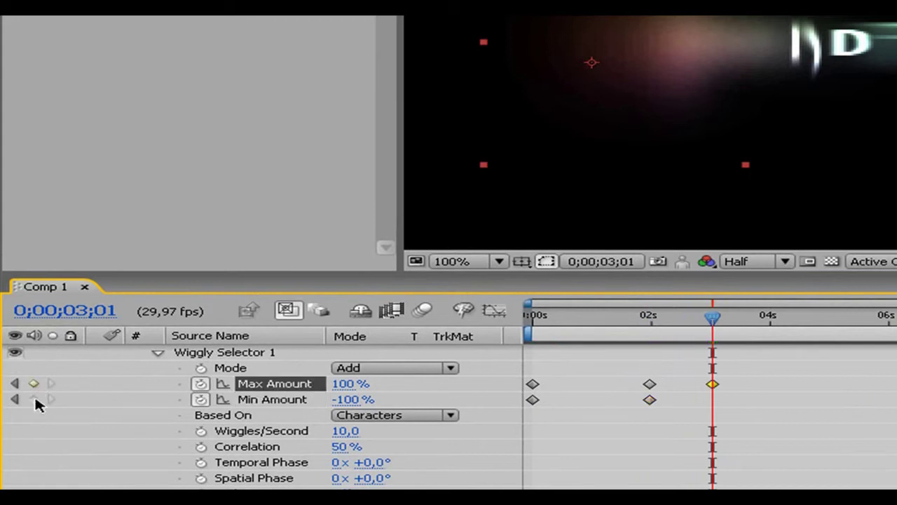
left_click(34, 397)
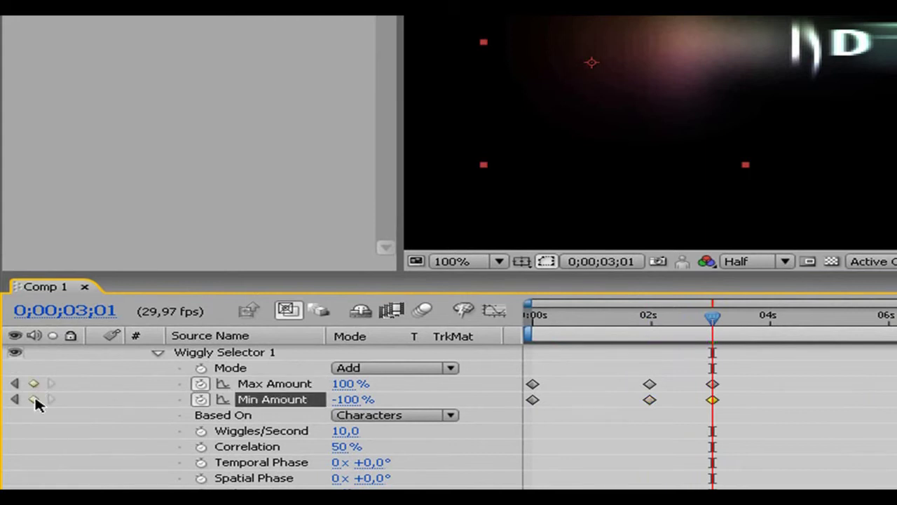
- Set Max Amount and Min Amount to 0% at 0;00;03;01
left_click(350, 384)
type("0")
key("Return")
left_click(352, 399)
type("0")
key("Return")
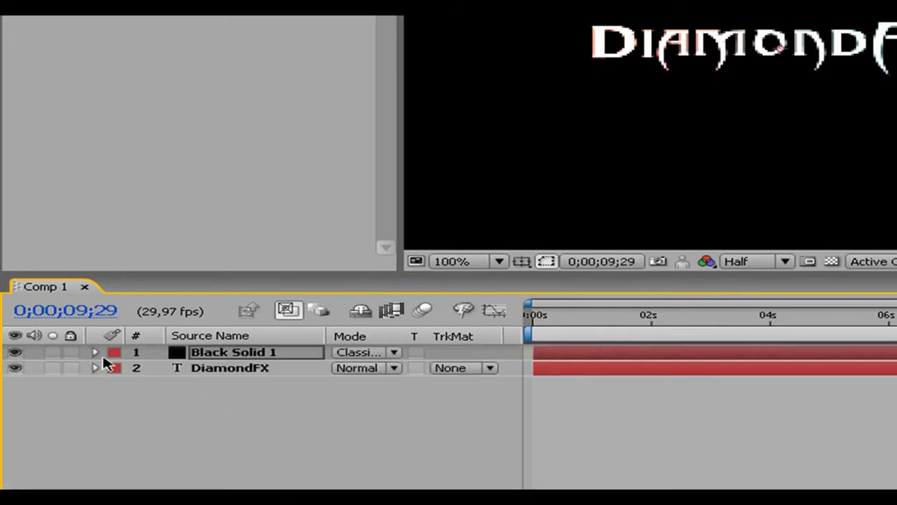
- Expand Black Solid 1's Transform properties and the DiamondFX layer's keyframes
left_click(95, 353)
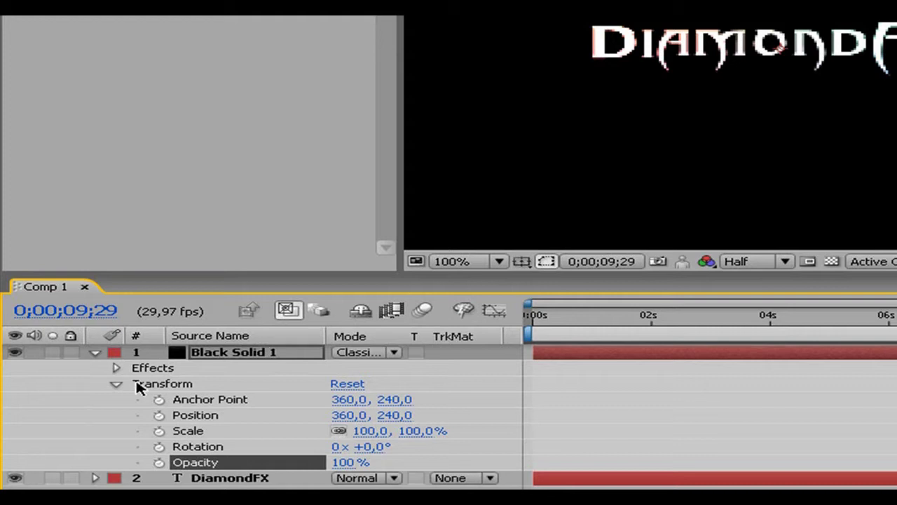
left_click(116, 384)
left_click(115, 384)
left_click(116, 384)
left_click(116, 384)
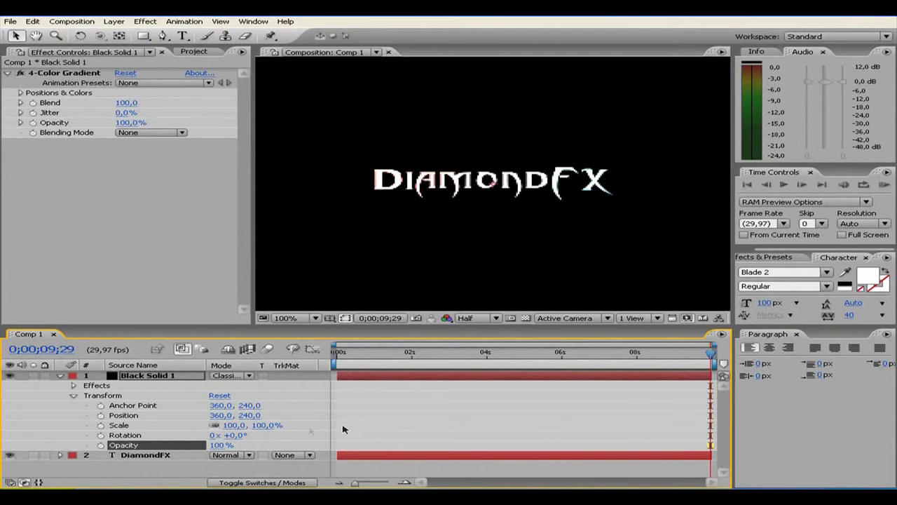
left_click(60, 456)
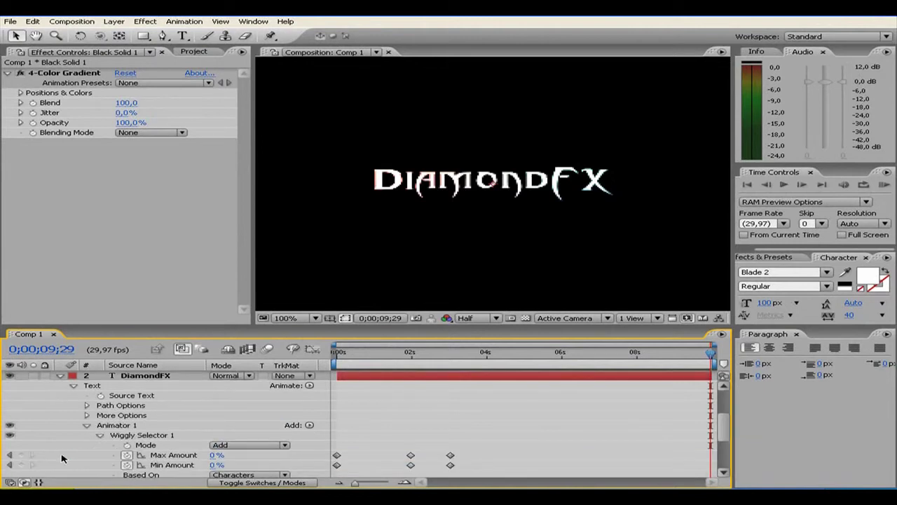
left_click_drag(734, 423, 730, 401)
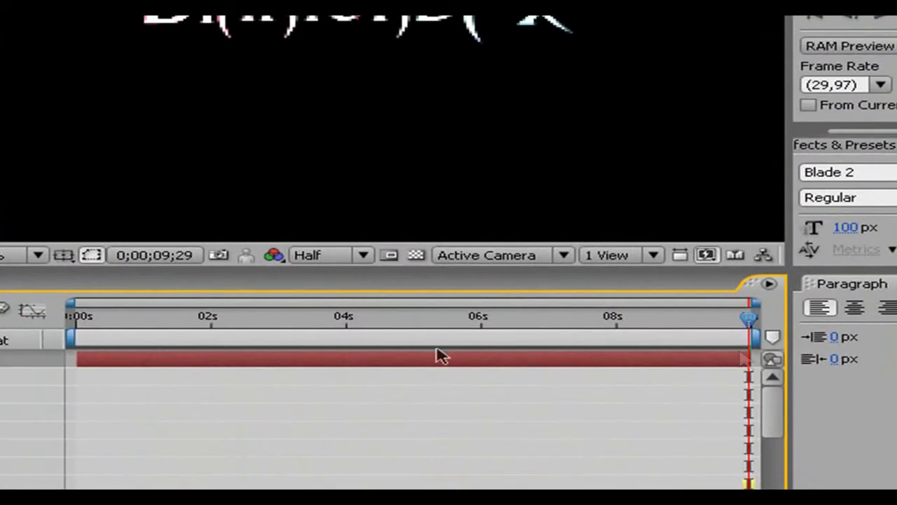
left_click_drag(755, 319, 297, 319)
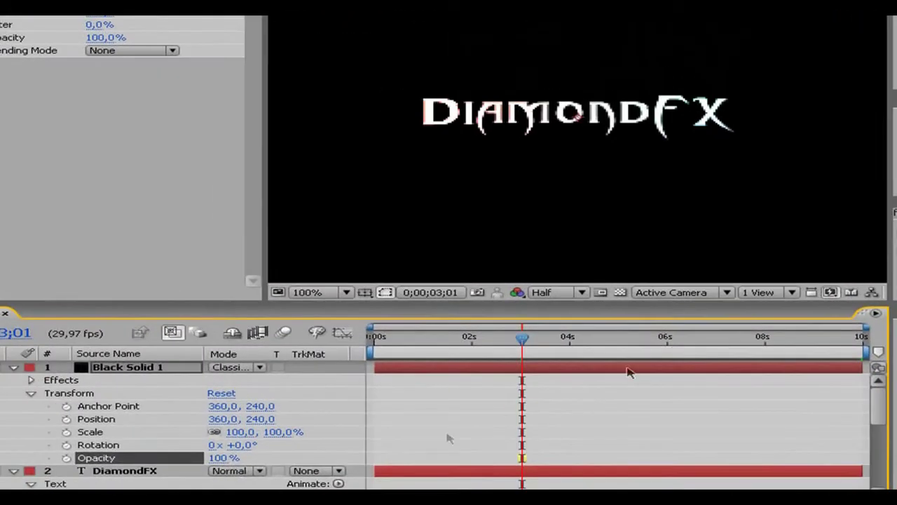
- Keyframe Black Solid 1's Opacity at 100% around 2 seconds
left_click(66, 458)
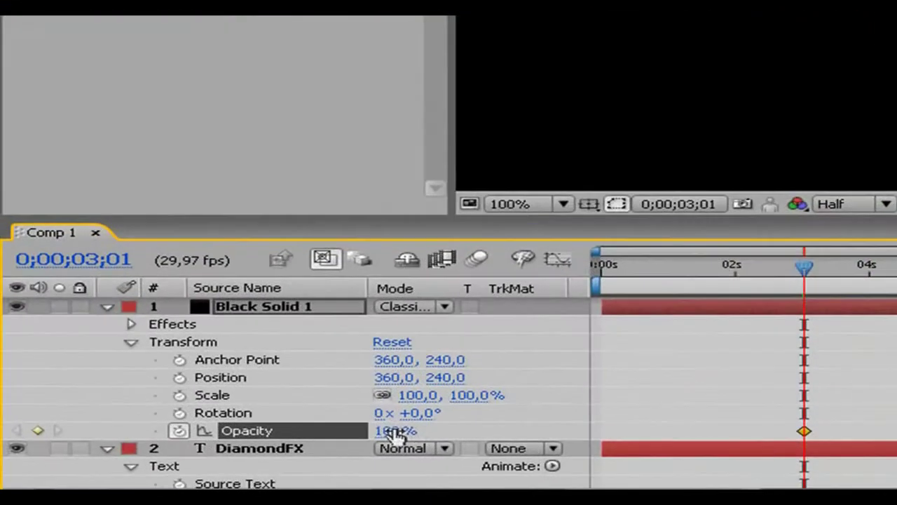
left_click(395, 431)
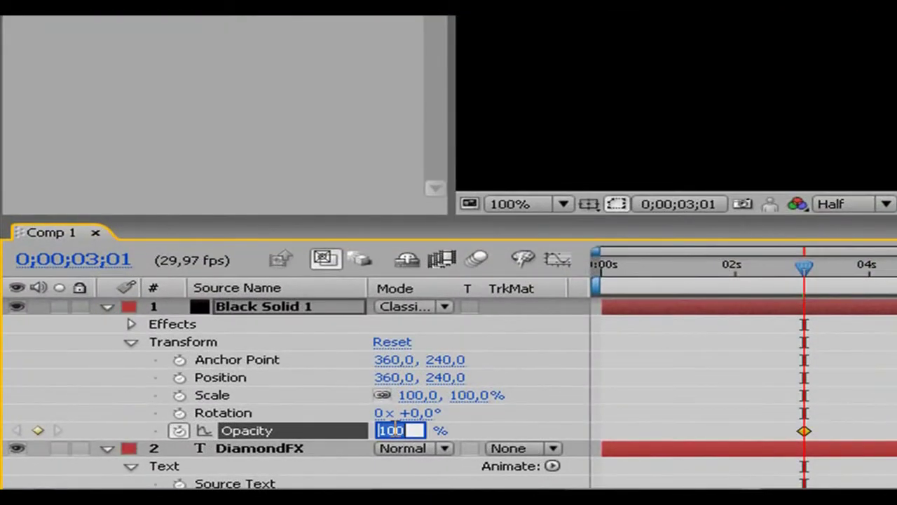
left_click_drag(806, 268, 736, 267)
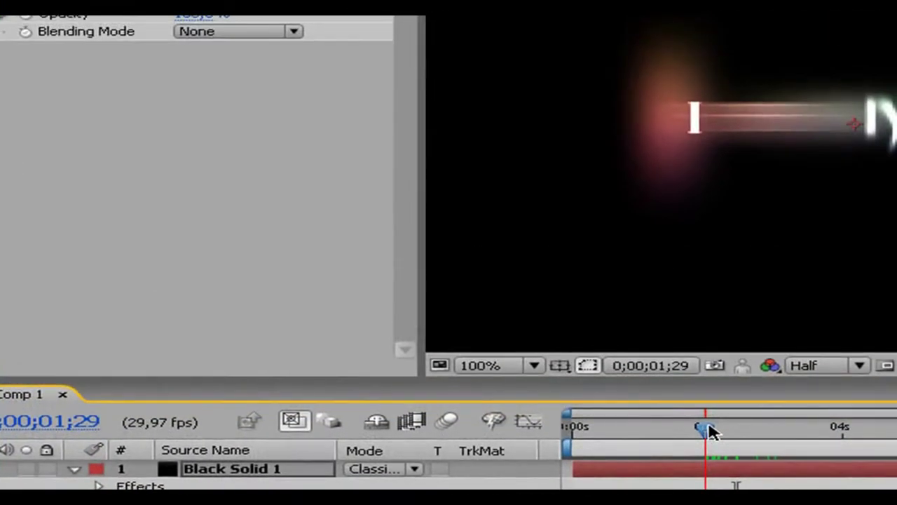
left_click_drag(709, 431, 710, 431)
mouse_move(703, 427)
left_mouse_down()
mouse_move(730, 430)
mouse_move(705, 429)
left_mouse_up()
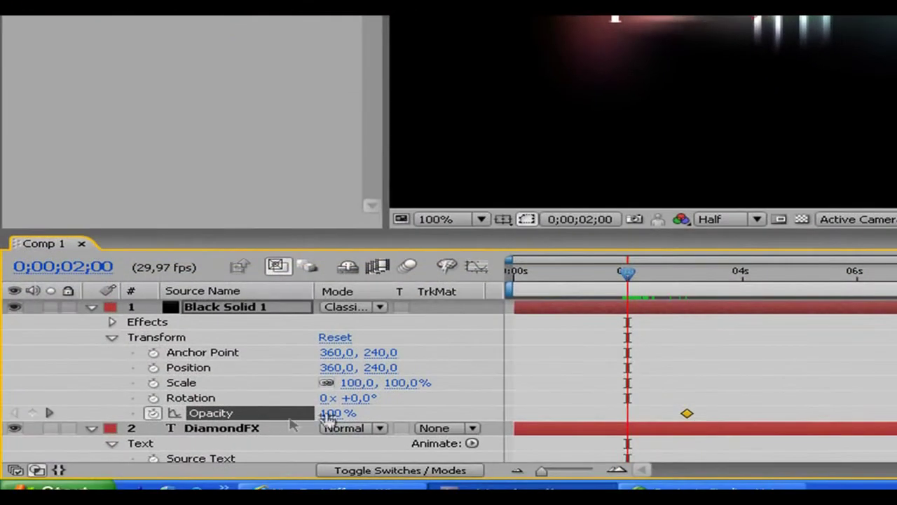
left_click(33, 413)
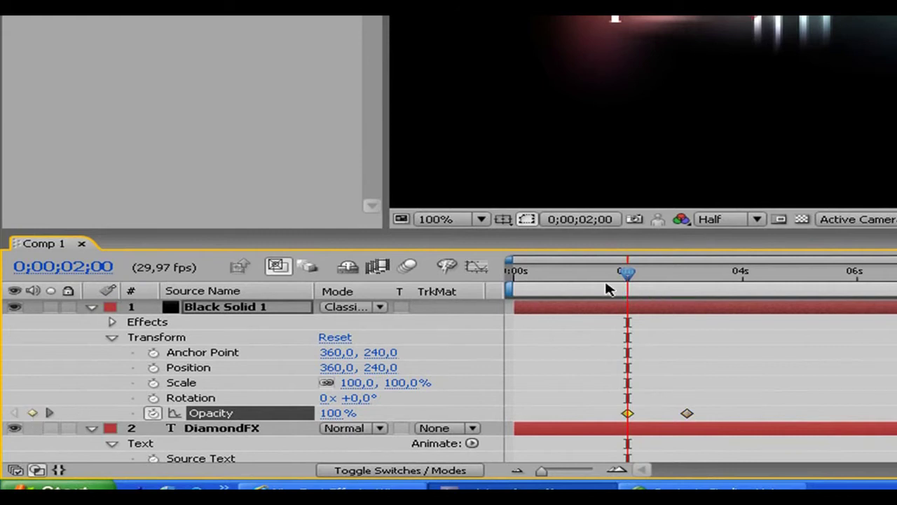
- Set Black Solid 1's Opacity to 0% at 0;00;03;00
left_click_drag(637, 275, 690, 288)
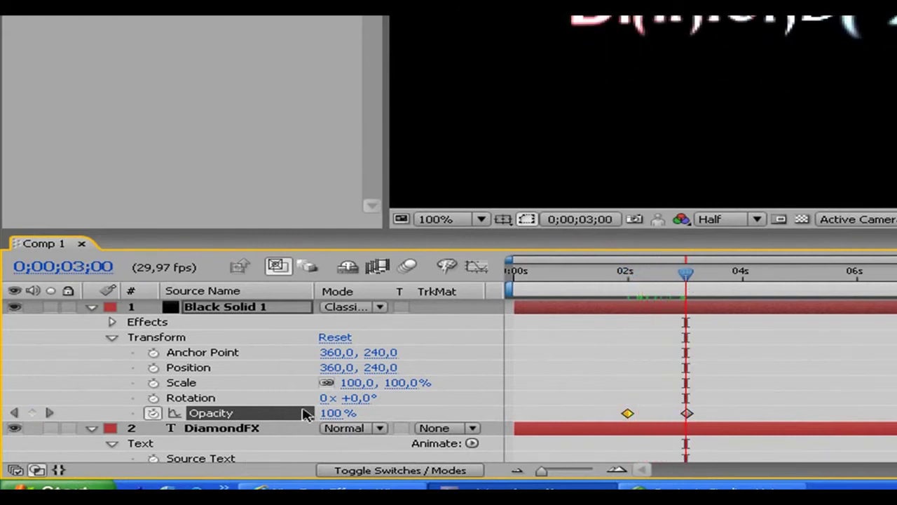
left_click(687, 414)
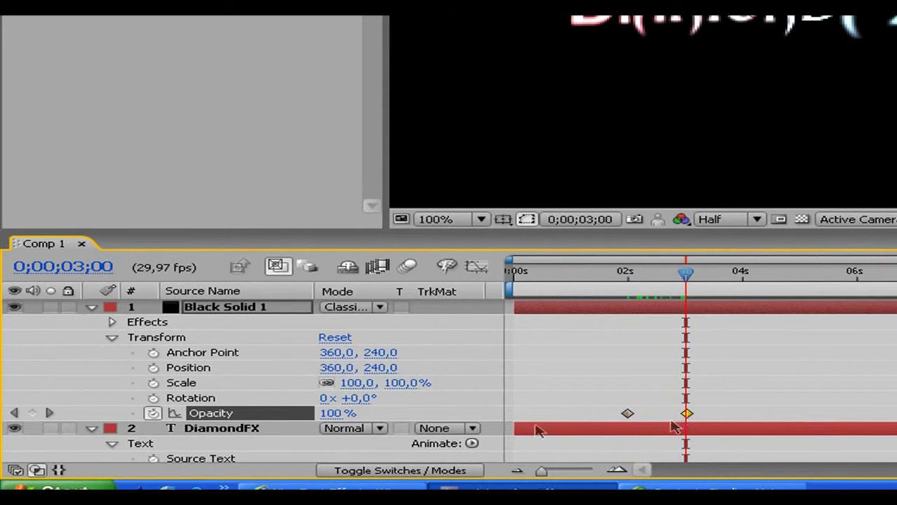
left_click(339, 415)
type("0")
key("Return")
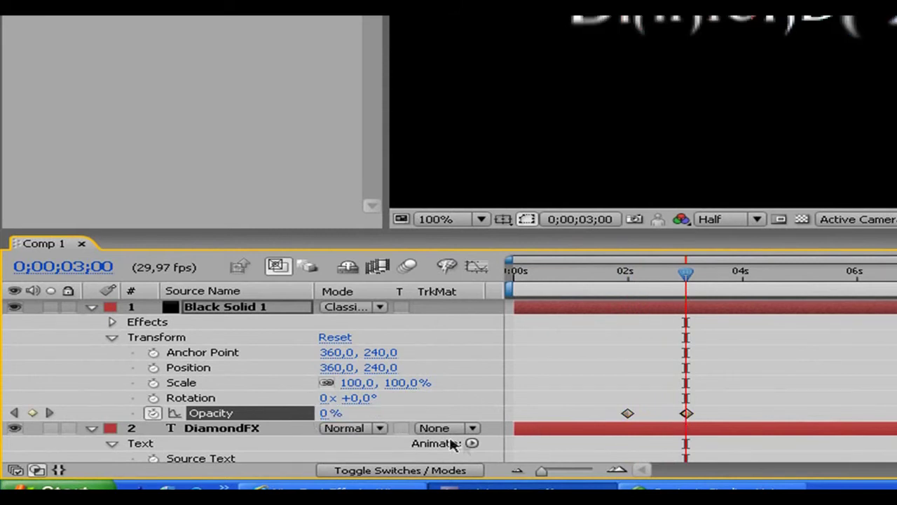
left_click_drag(691, 417, 703, 418)
key("ctrl+z")
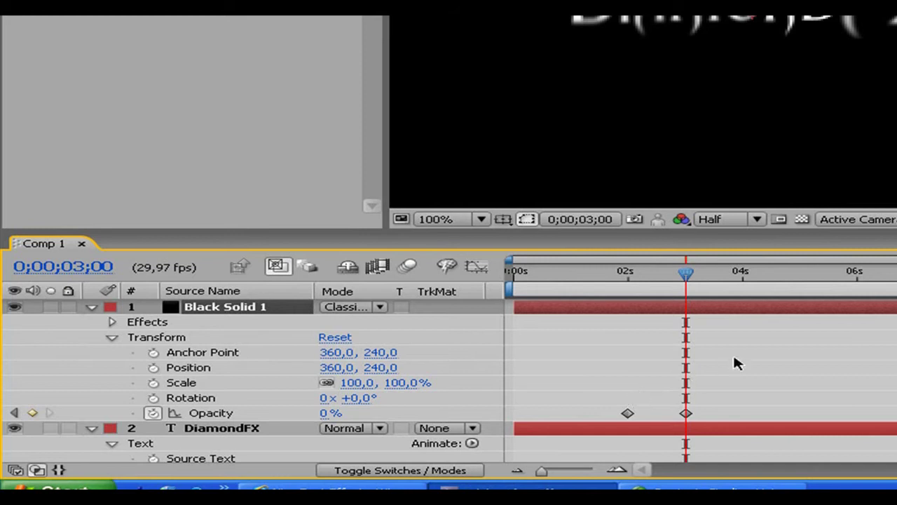
left_click_drag(688, 278, 515, 278)
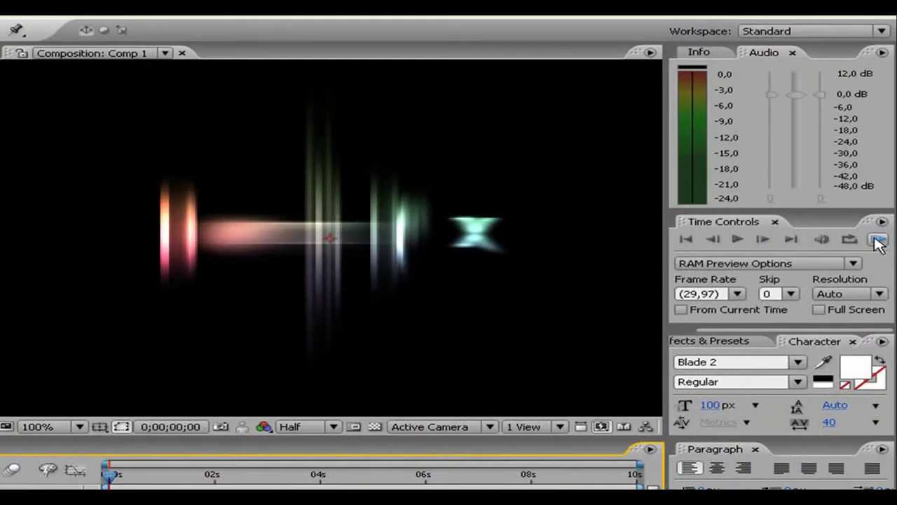
left_click(879, 242)
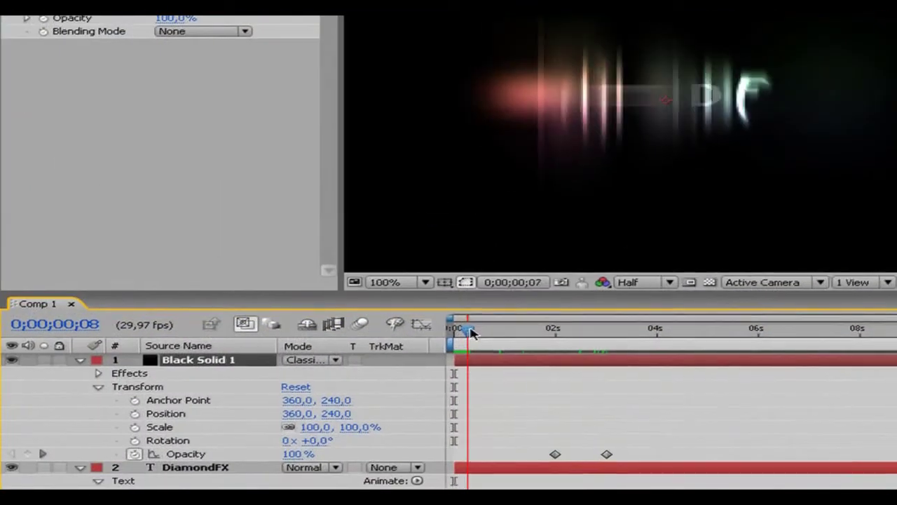
left_click_drag(472, 332, 612, 338)
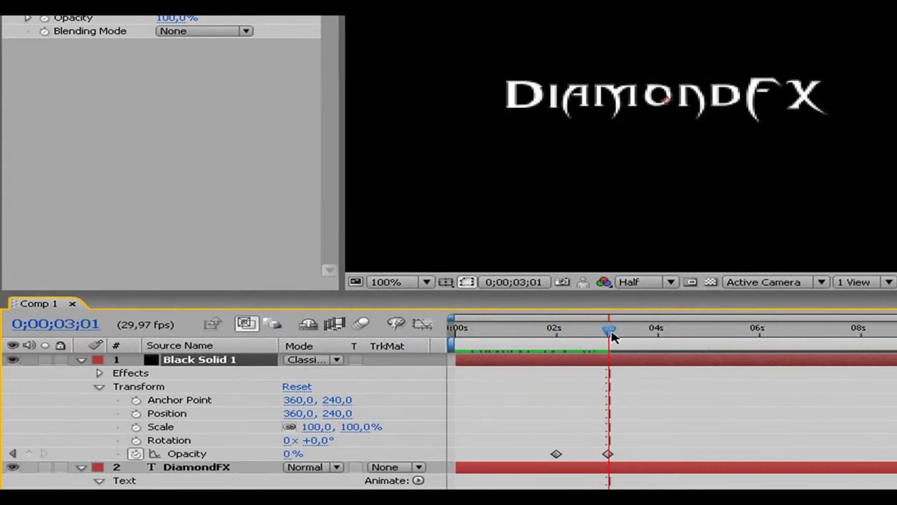
- Move the current time to 4;29 with DiamondFX's wiggly selector properties shown
left_click(82, 360)
left_click(81, 373)
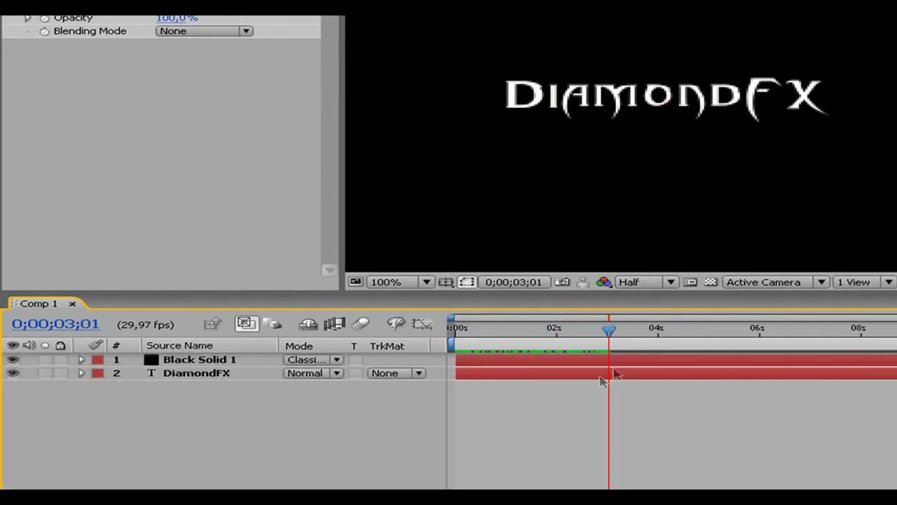
left_click_drag(609, 331, 707, 338)
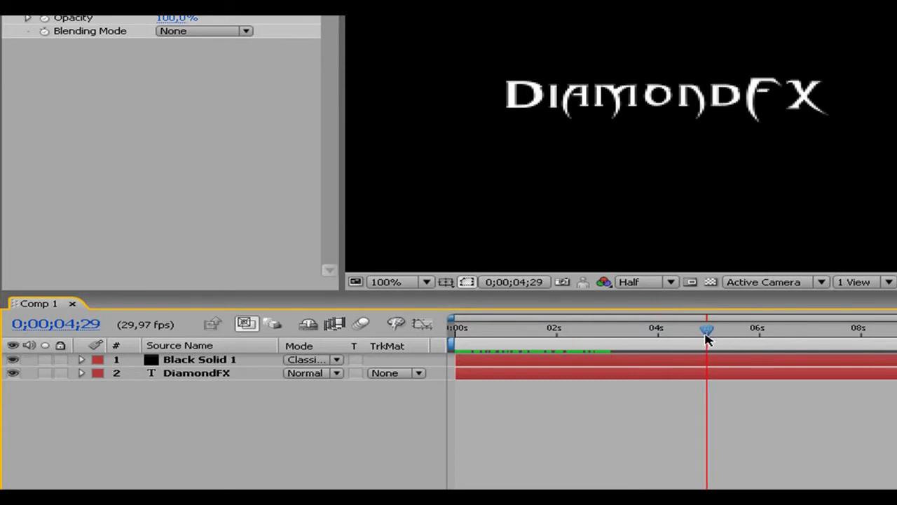
left_click(81, 374)
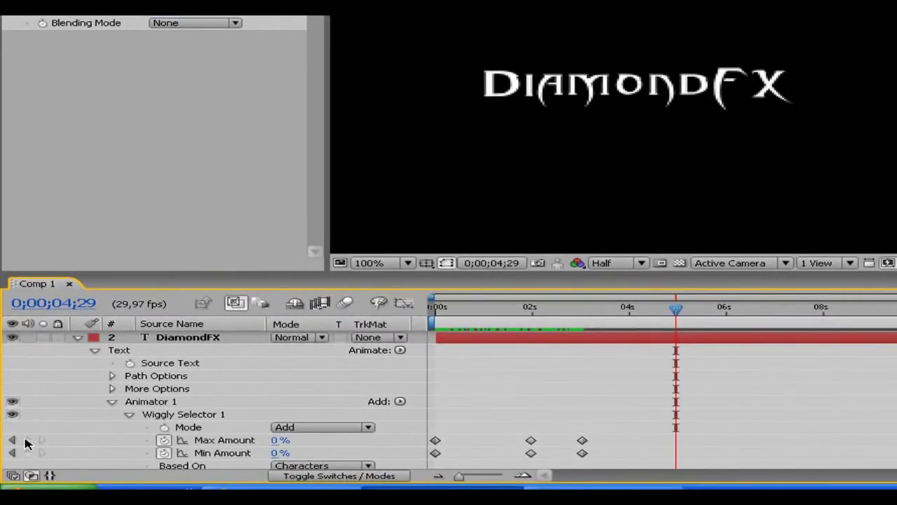
- Key the wiggly selector at 4;29 with Max Amount 100% and Min Amount -100%
left_click(28, 439)
left_click(28, 453)
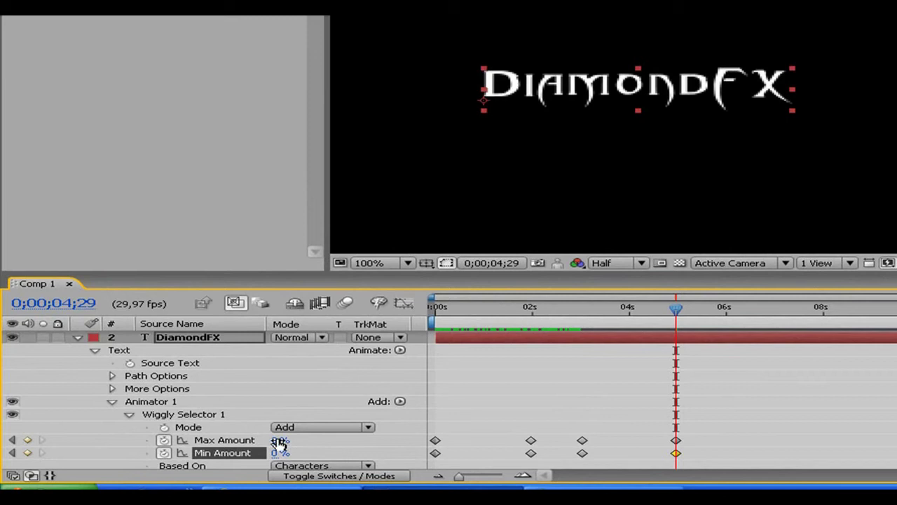
left_click(279, 440)
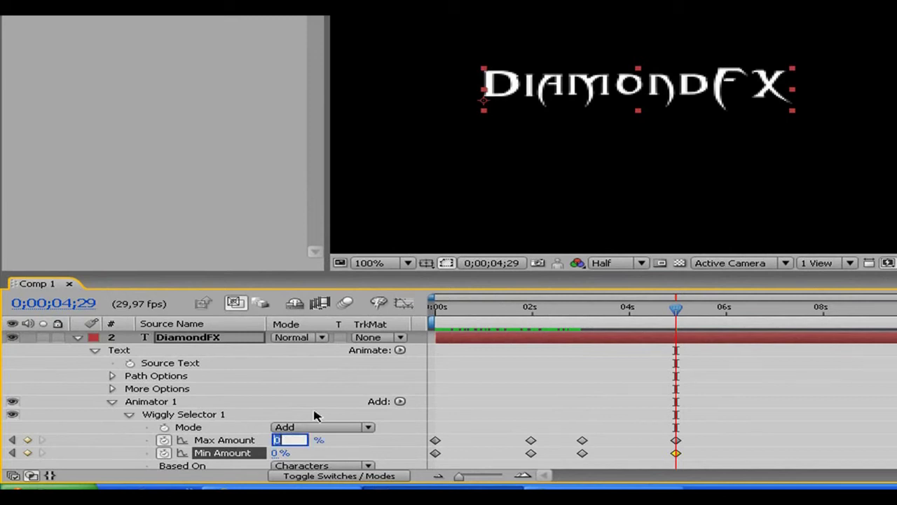
type("100")
key("Return")
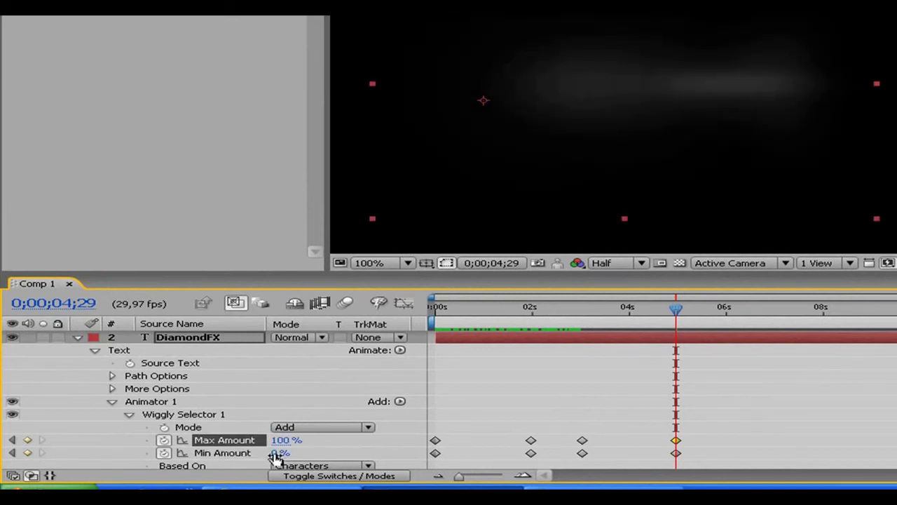
left_click(277, 453)
type("-100")
key("Return")
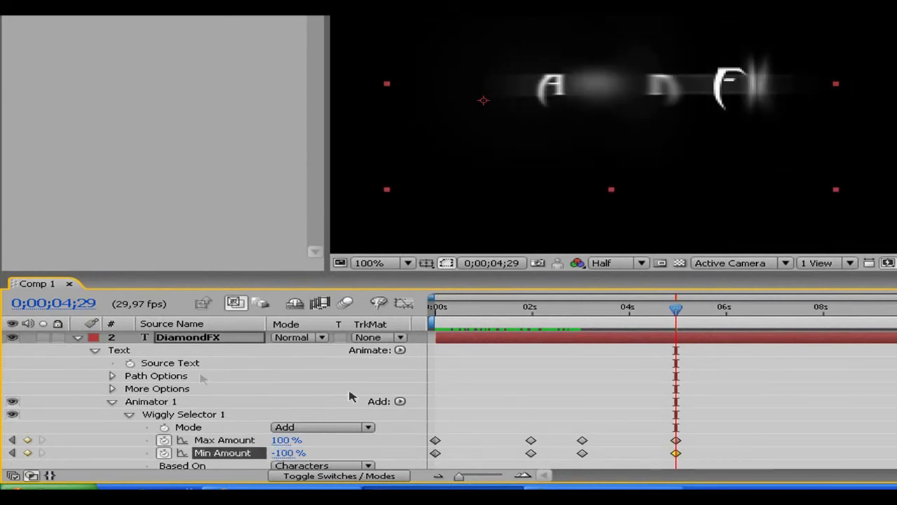
left_click(78, 337)
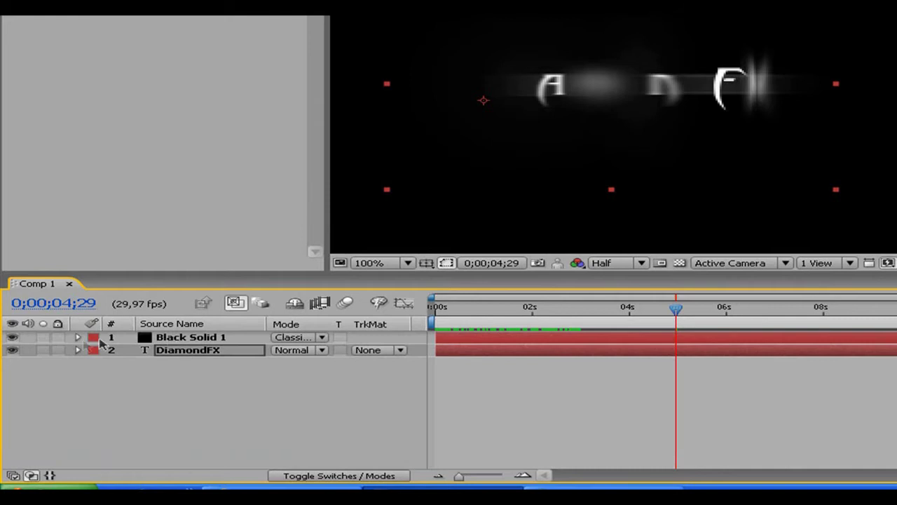
- Add a Black Solid 1 Opacity keyframe at 4;29 set to 100%
left_click(78, 337)
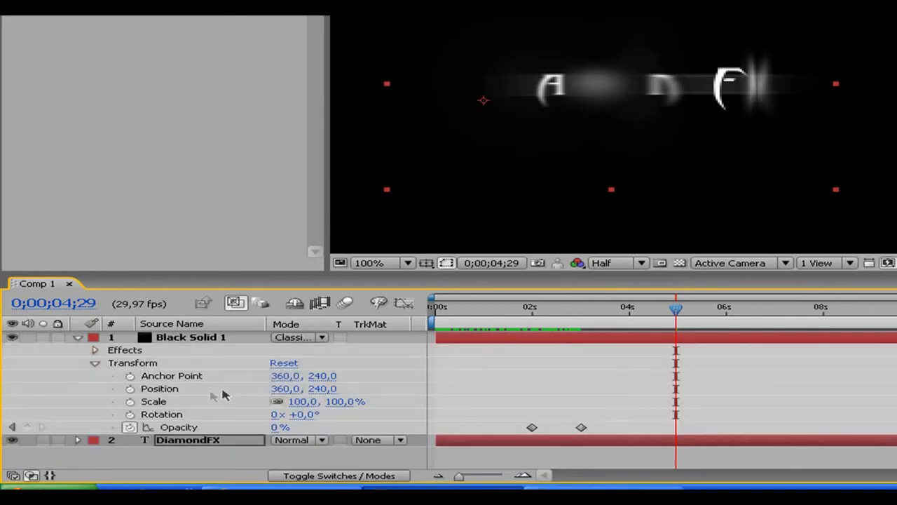
left_click(28, 427)
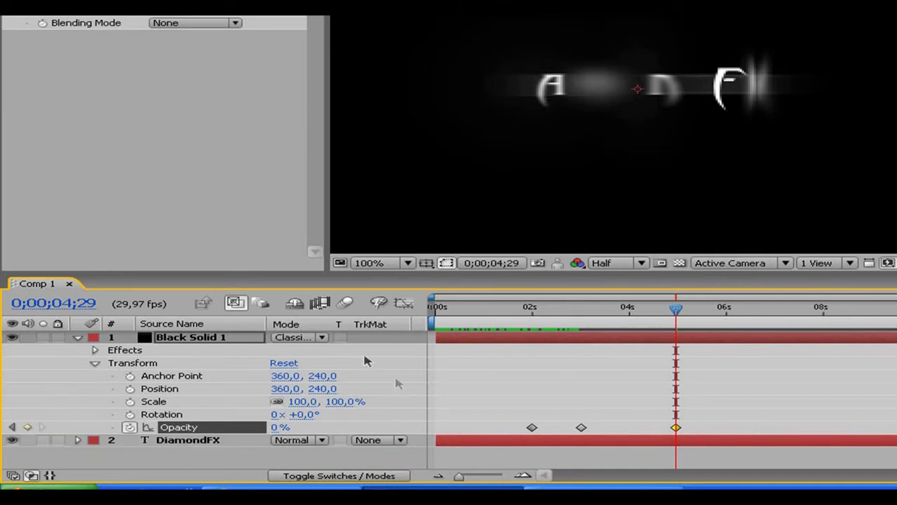
left_click(277, 429)
type("00")
key("Return")
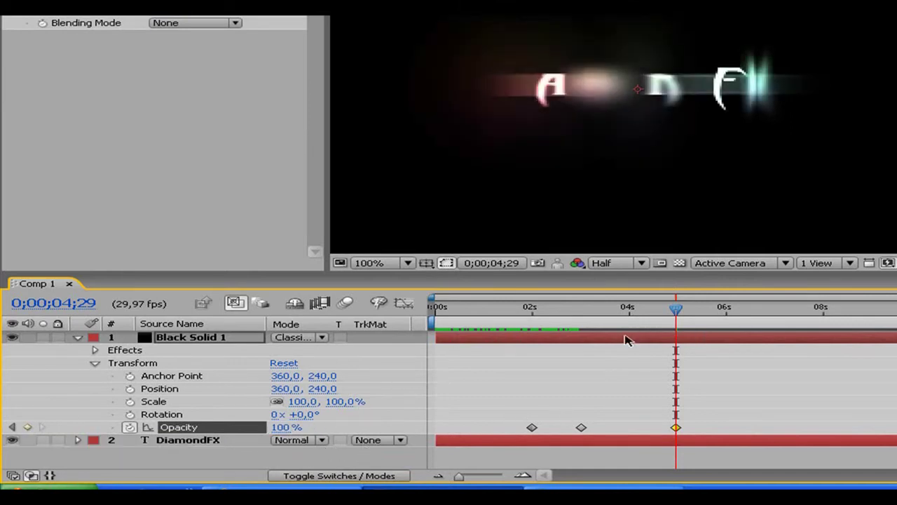
- Fade Black Solid 1's Opacity down to 0% at 7;00
left_click_drag(677, 311, 766, 311)
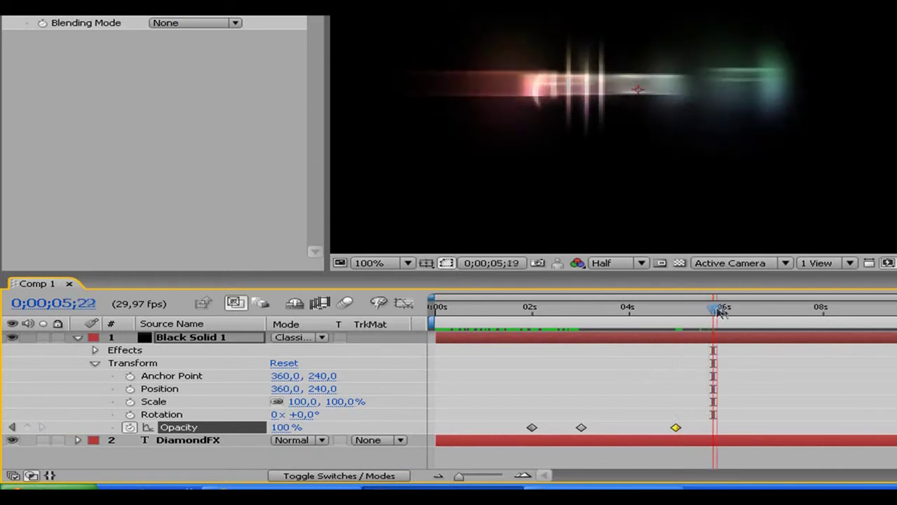
left_click_drag(765, 312, 776, 311)
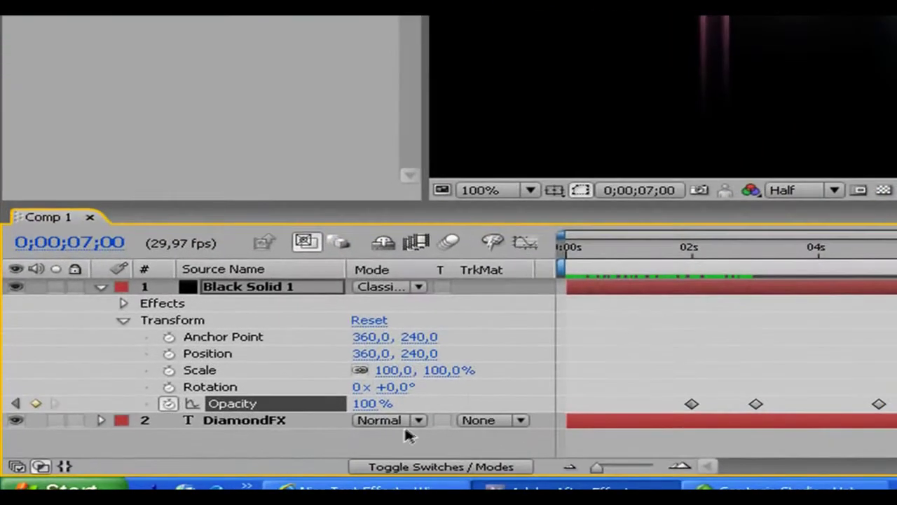
left_click(369, 404)
type("0")
key("Return")
left_click(101, 287)
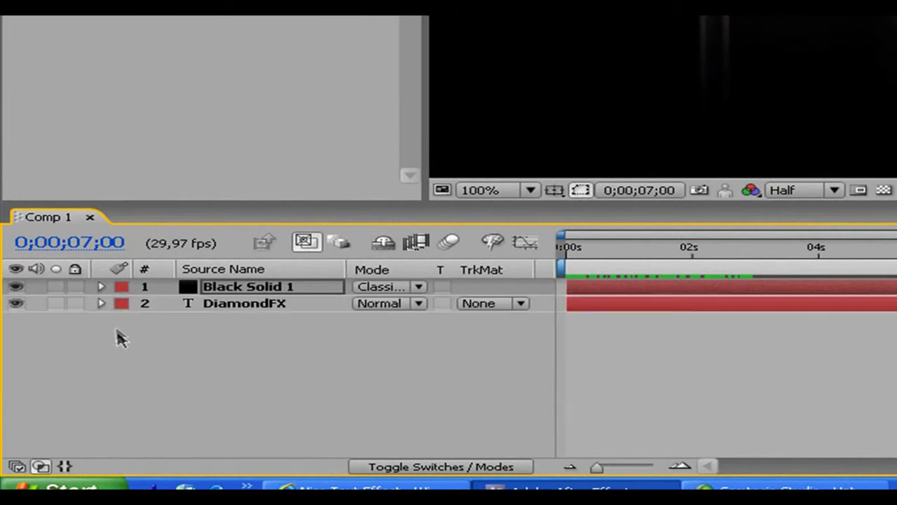
left_click(102, 303)
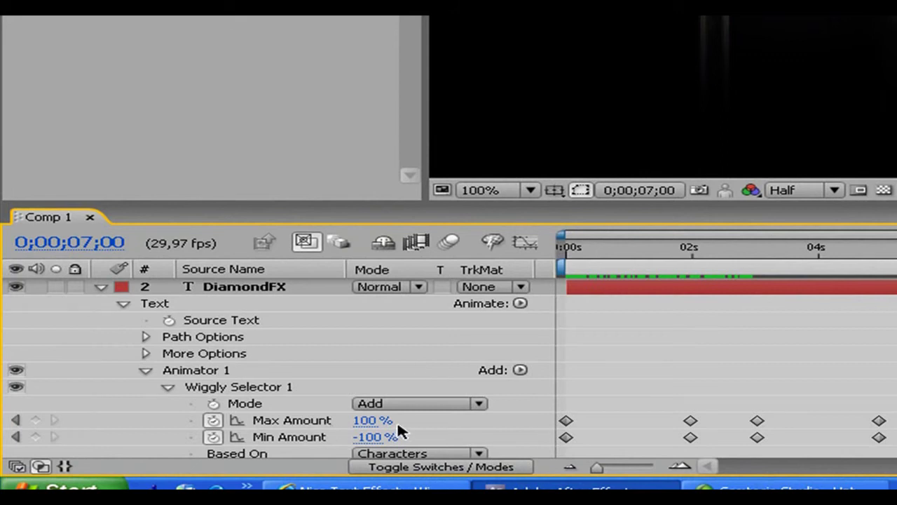
- Add 7;00 keyframes on the wiggly selector setting Max Amount 0% and Min Amount 0%
left_click(35, 420)
left_click(39, 436)
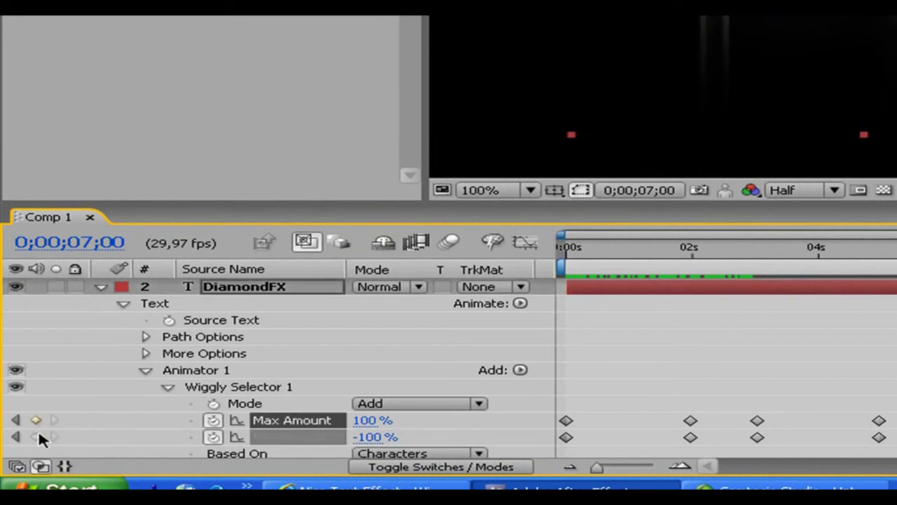
left_click(375, 421)
type("0")
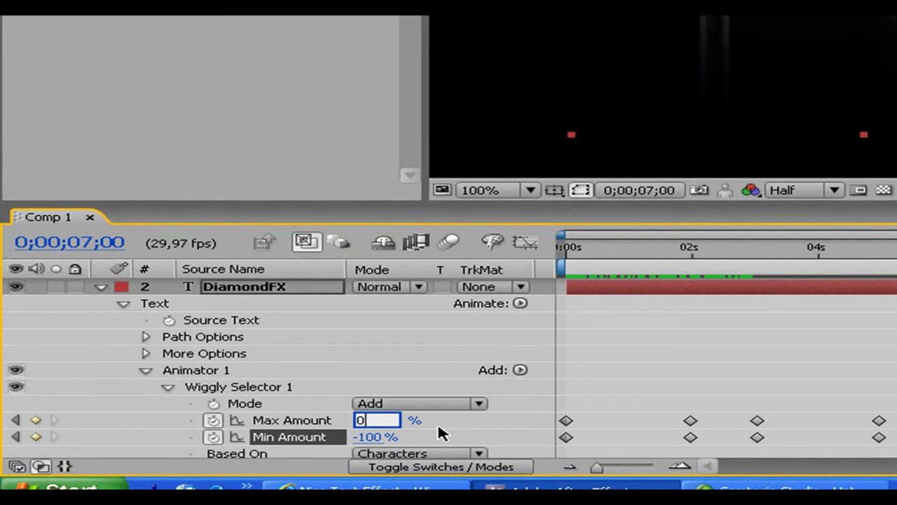
key("Return")
left_click(376, 436)
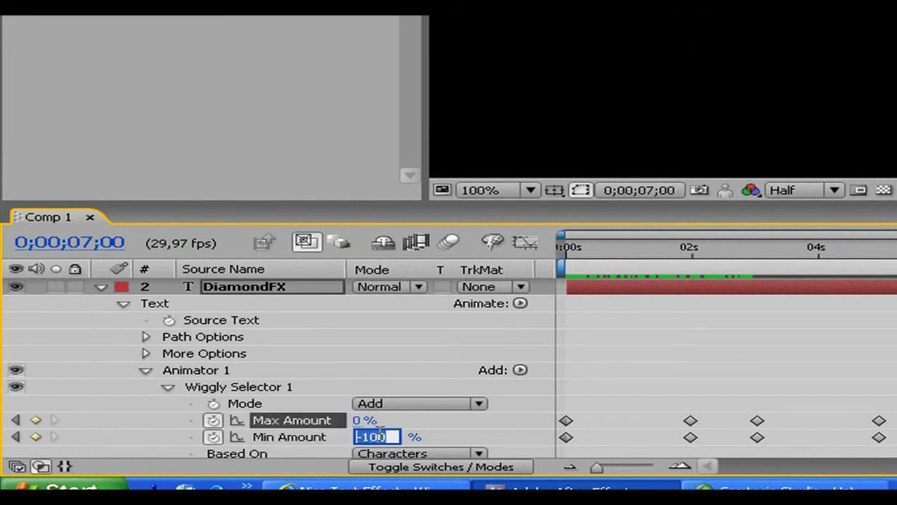
type("0")
key("Return")
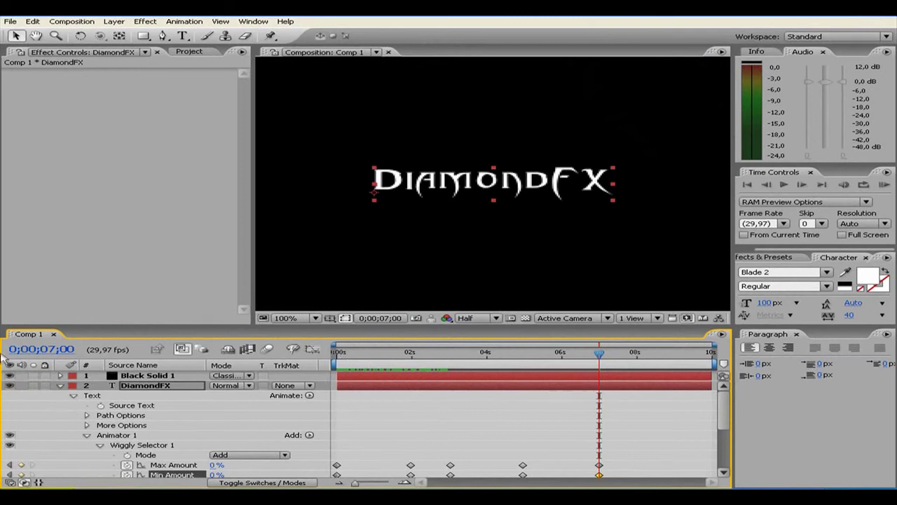
- Type a new 'EDITING TUTORIAL' text line below the DiamondFX title
left_click(61, 385)
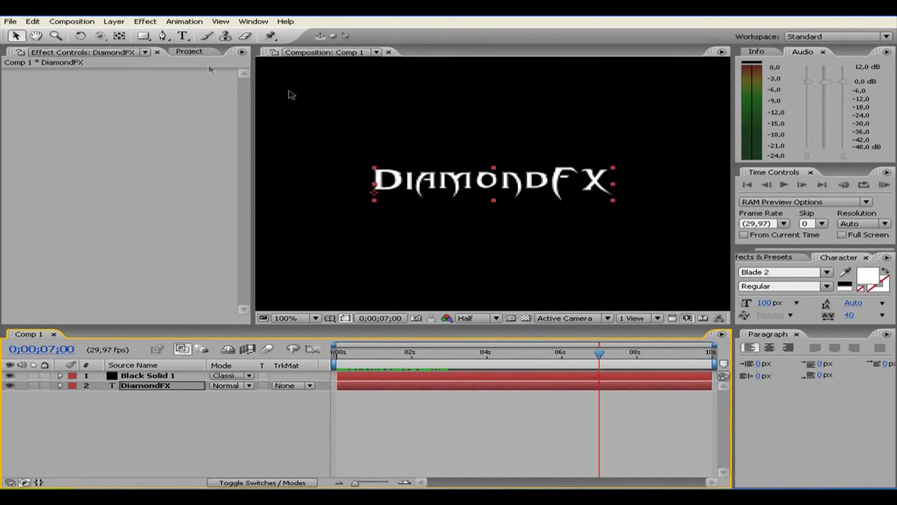
left_click(181, 37)
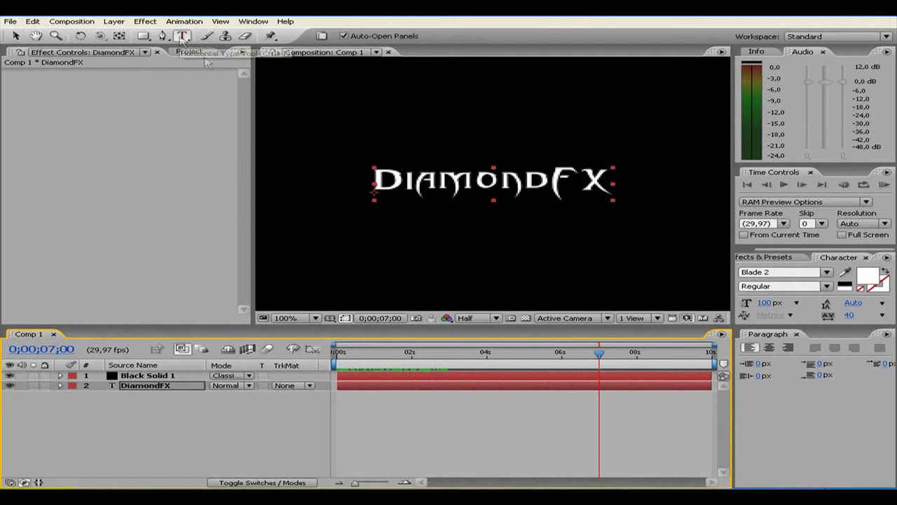
left_click(393, 233)
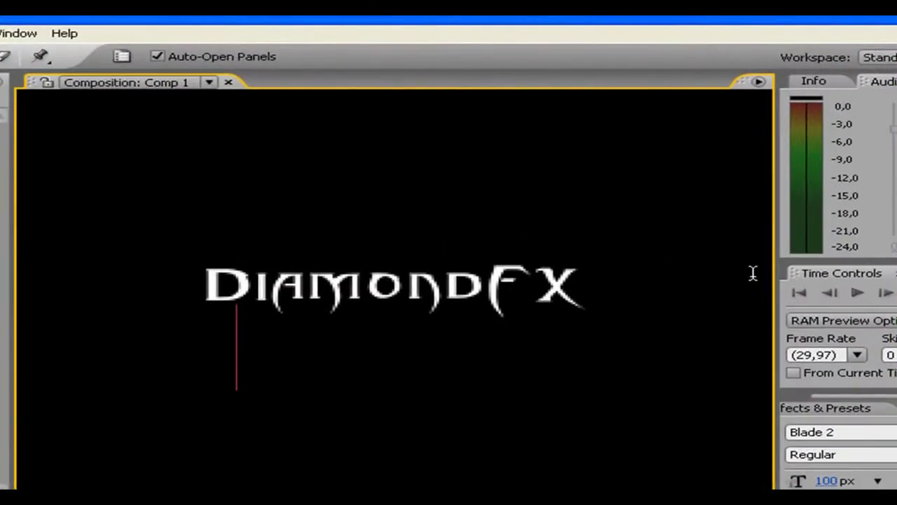
type("EDITING TUT")
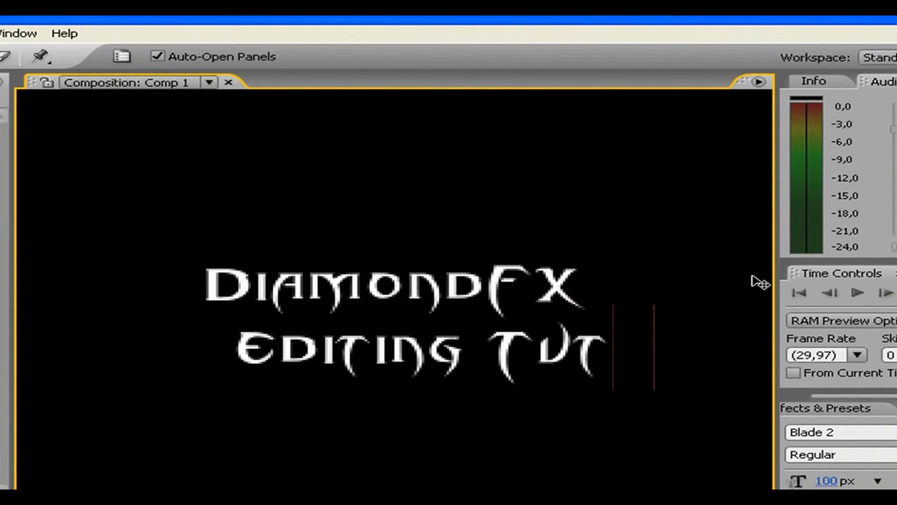
type("ORIAL")
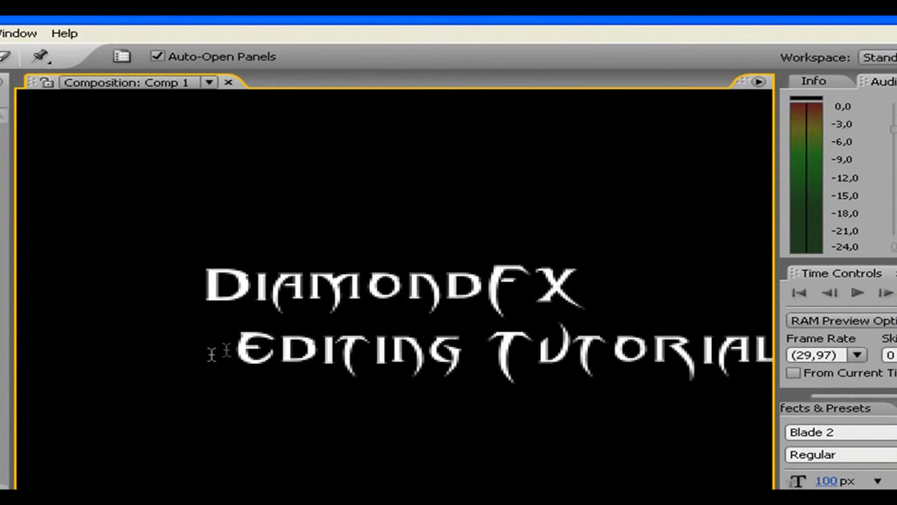
- Set the EDITING TUTORIAL text to a 50 px font size and commit it
left_click_drag(231, 351, 825, 357)
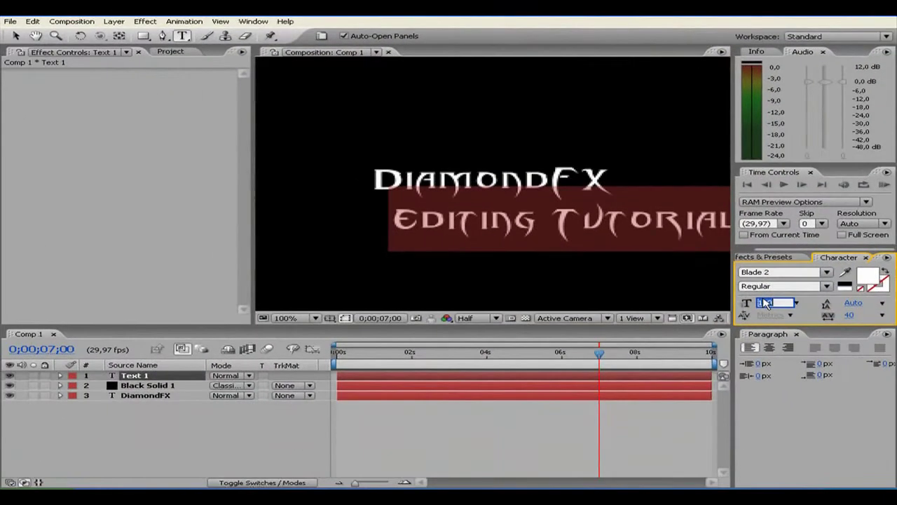
left_click(766, 303)
type("27")
key("Return")
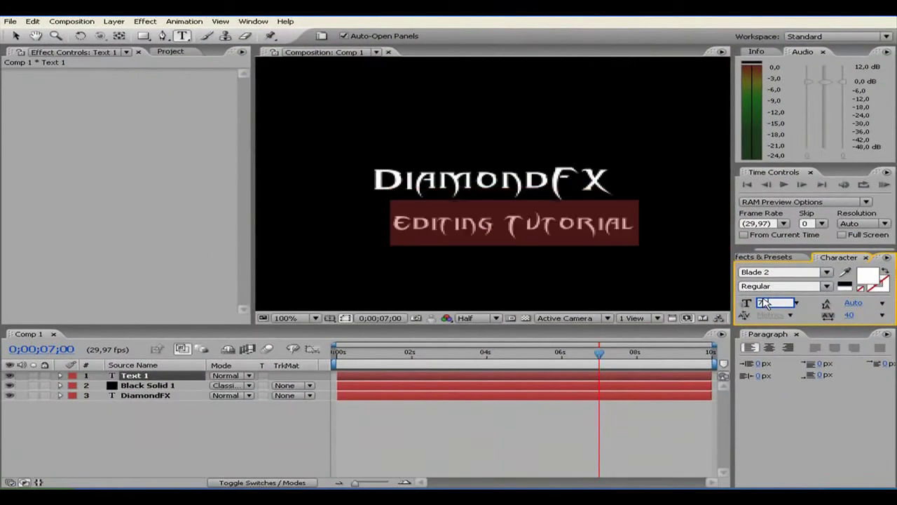
type("7")
key("Return")
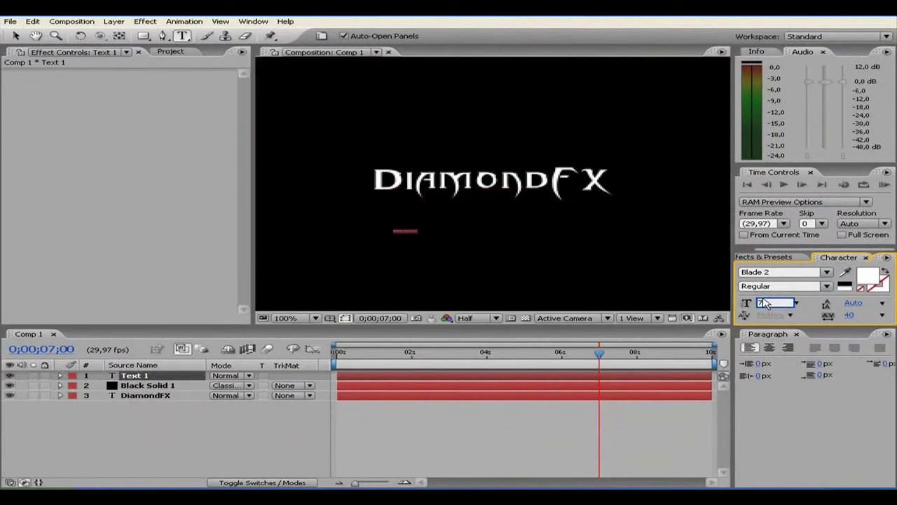
type("0")
key("Return")
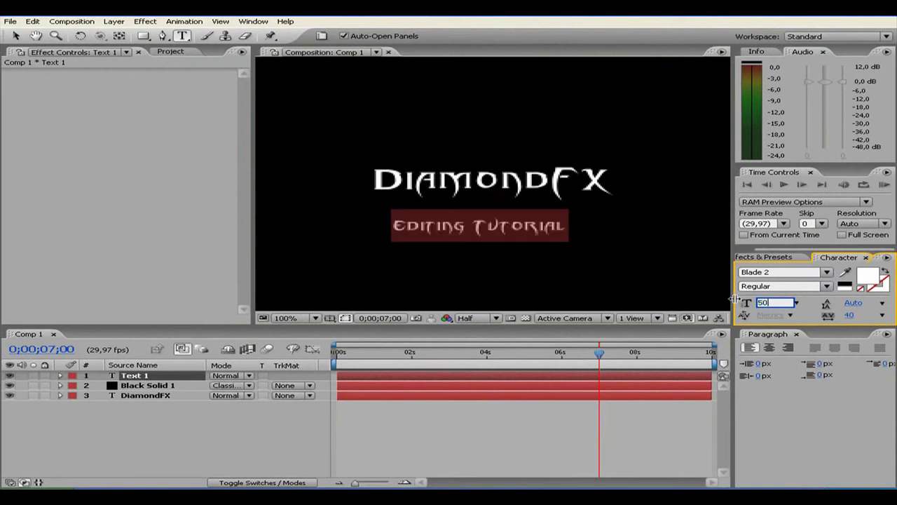
left_click(21, 36)
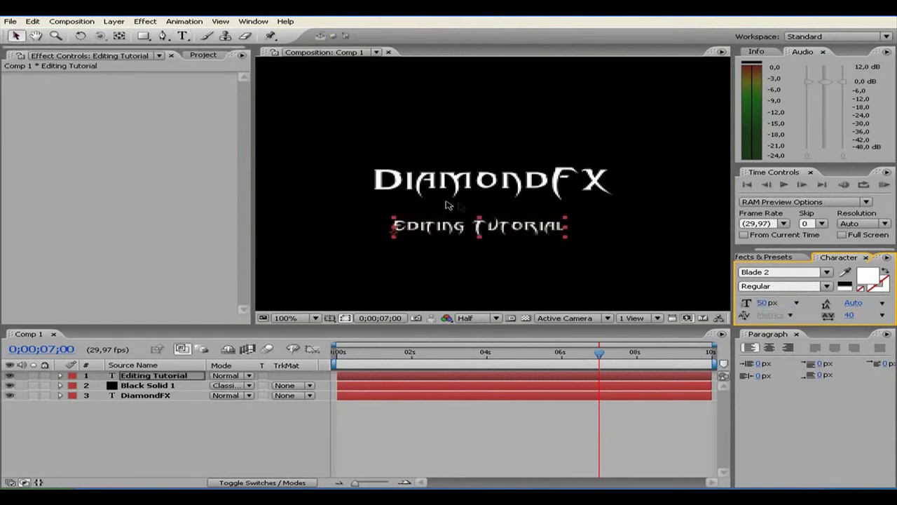
- Nudge the EDITING TUTORIAL text up beneath DiamondFX, then scrub the animation toward 7 seconds
left_click_drag(479, 228, 488, 212)
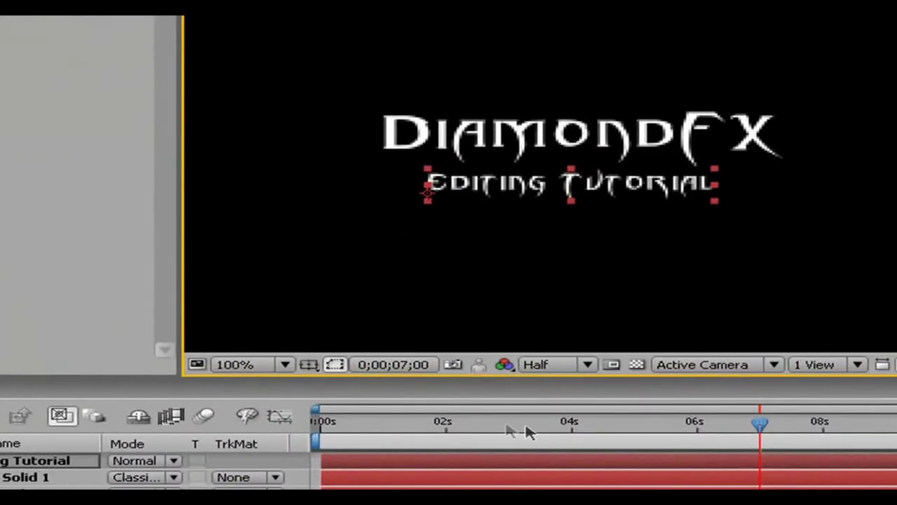
mouse_move(766, 429)
left_mouse_down()
mouse_move(440, 420)
mouse_move(766, 421)
mouse_move(605, 420)
mouse_move(666, 419)
left_mouse_up()
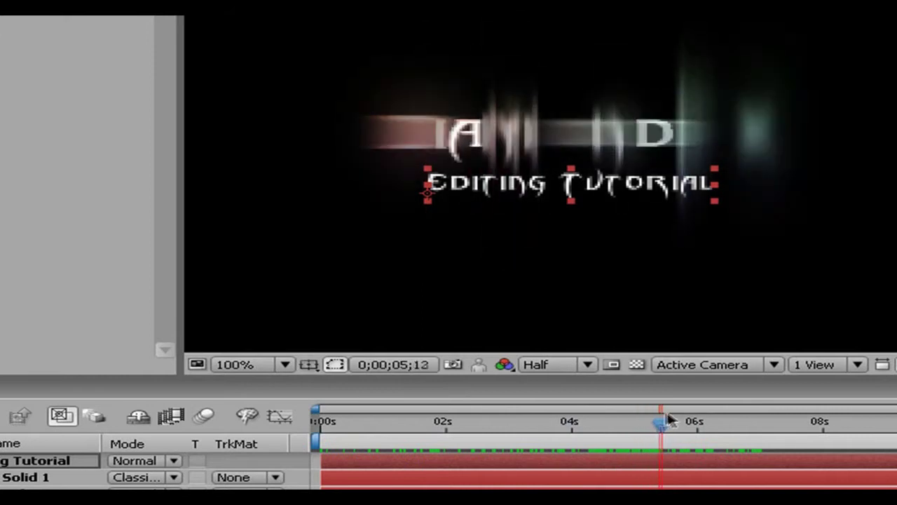
left_click_drag(665, 415, 739, 419)
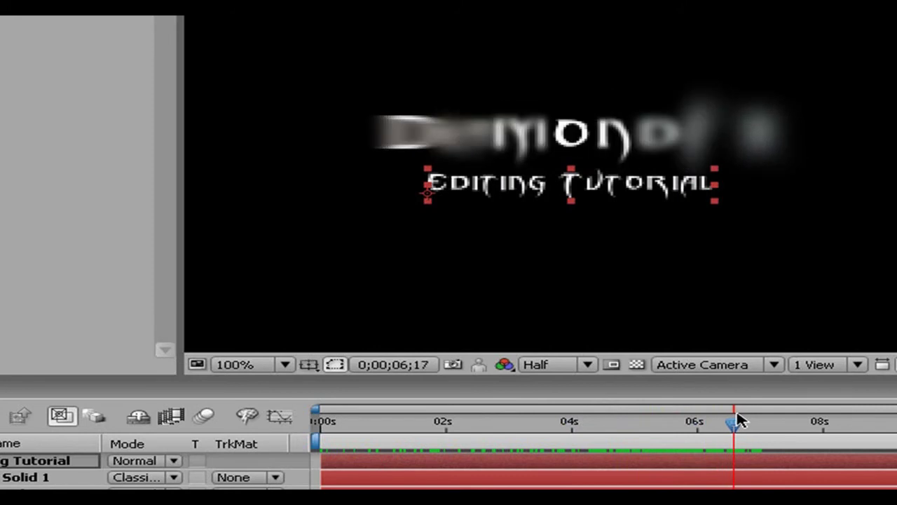
left_click_drag(739, 420, 745, 419)
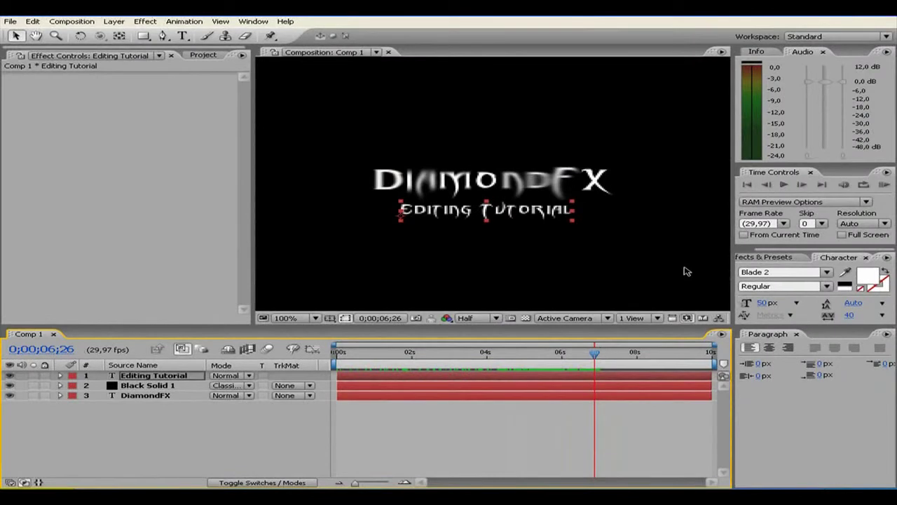
left_click(803, 184)
- Step to 7;00 and set a Source Text keyframe on the Editing Tutorial layer
left_click(803, 184)
left_click(802, 184)
left_click(803, 184)
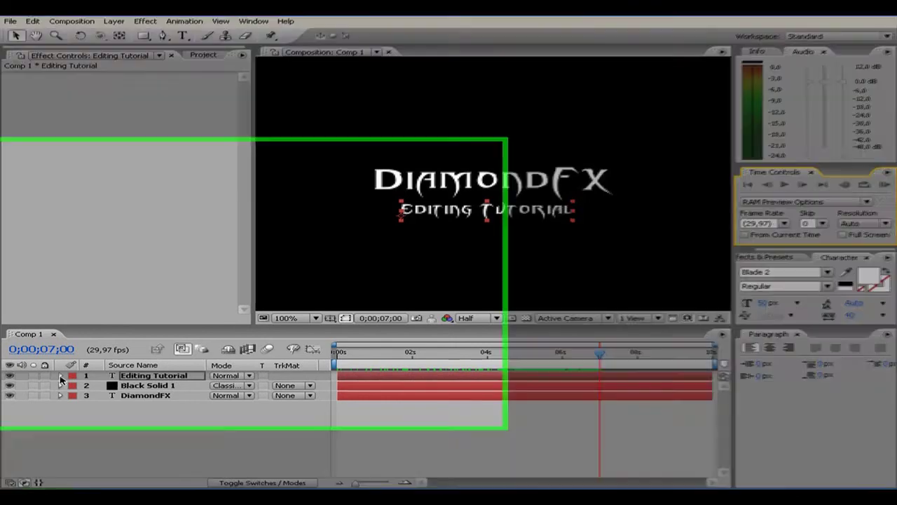
left_click(61, 376)
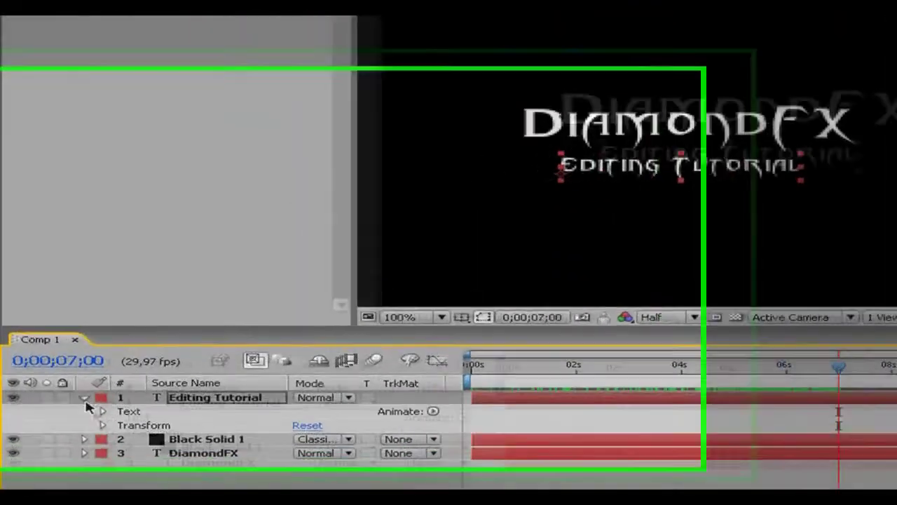
left_click(73, 384)
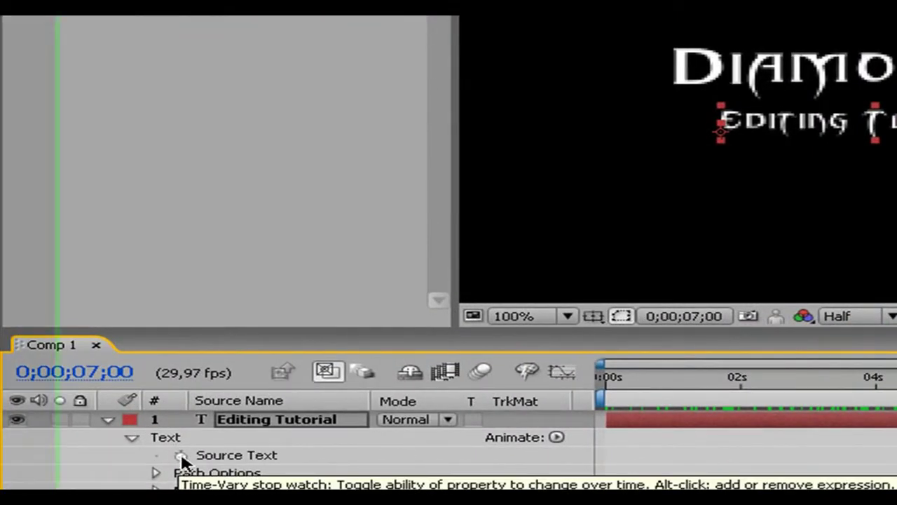
left_click(181, 456)
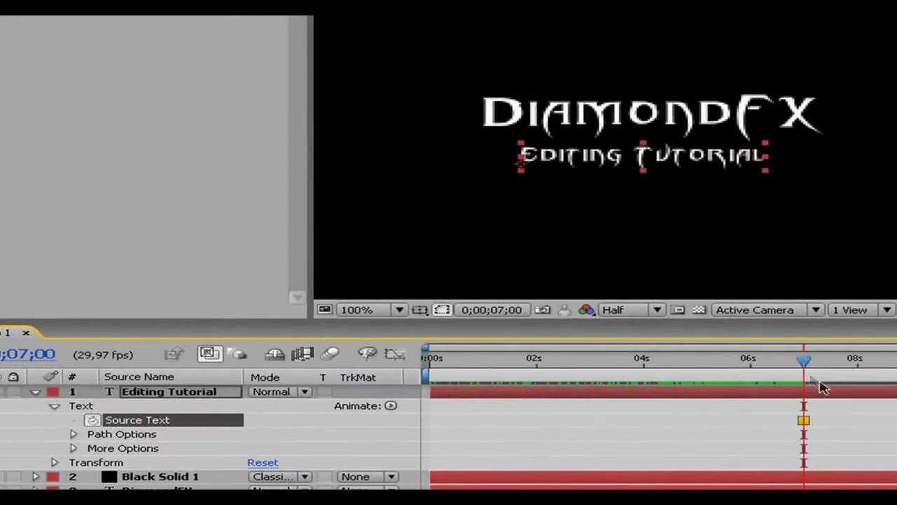
left_click_drag(804, 360, 806, 375)
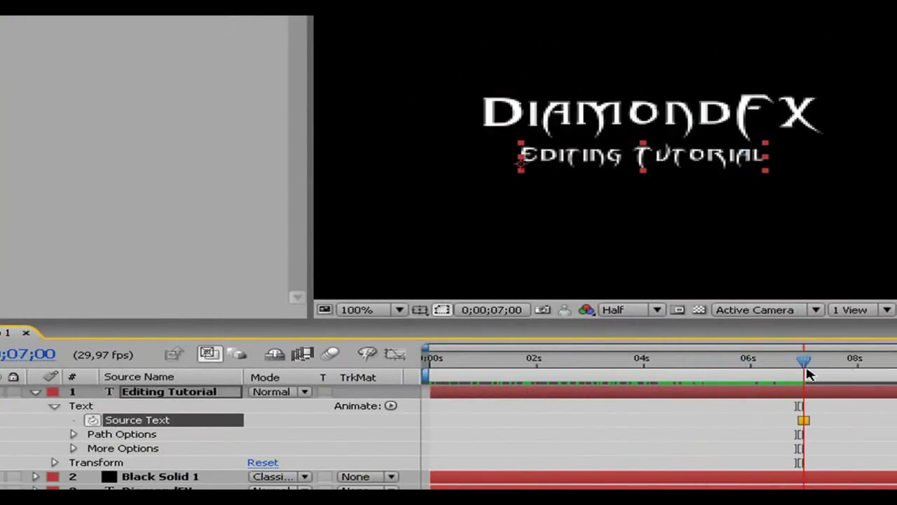
- Expand the Editing Tutorial layer's Path Options and Transform properties
left_click(73, 435)
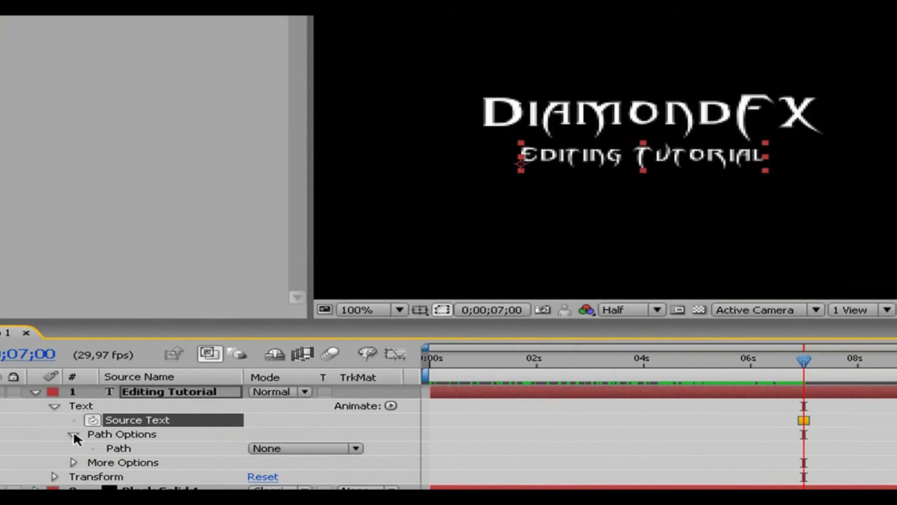
left_click(74, 463)
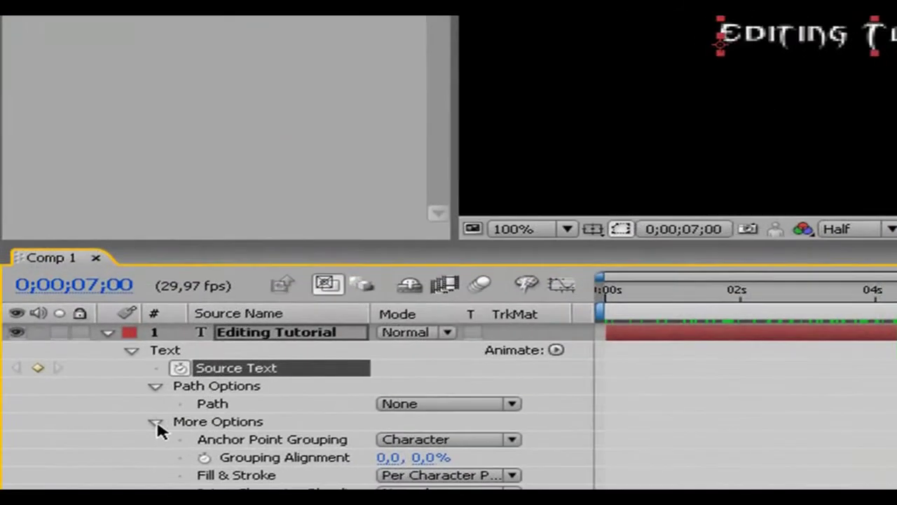
left_click(74, 463)
left_click(132, 439)
scroll(134, 447, "down", 1)
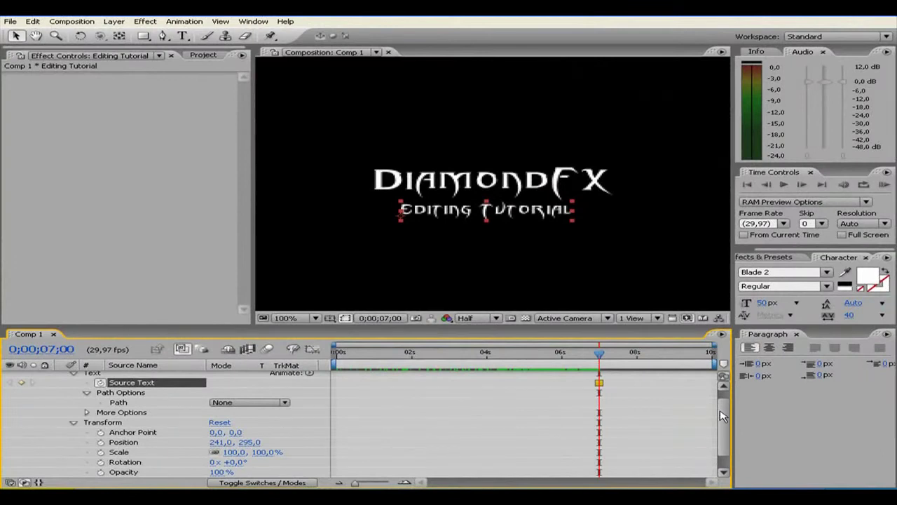
left_click_drag(725, 416, 724, 427)
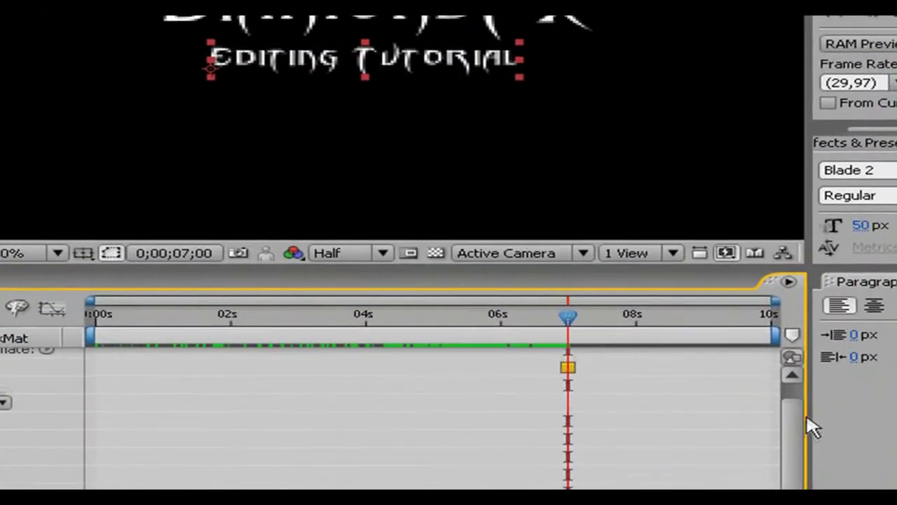
mouse_move(813, 428)
left_mouse_down()
mouse_move(575, 351)
mouse_move(564, 321)
left_mouse_up()
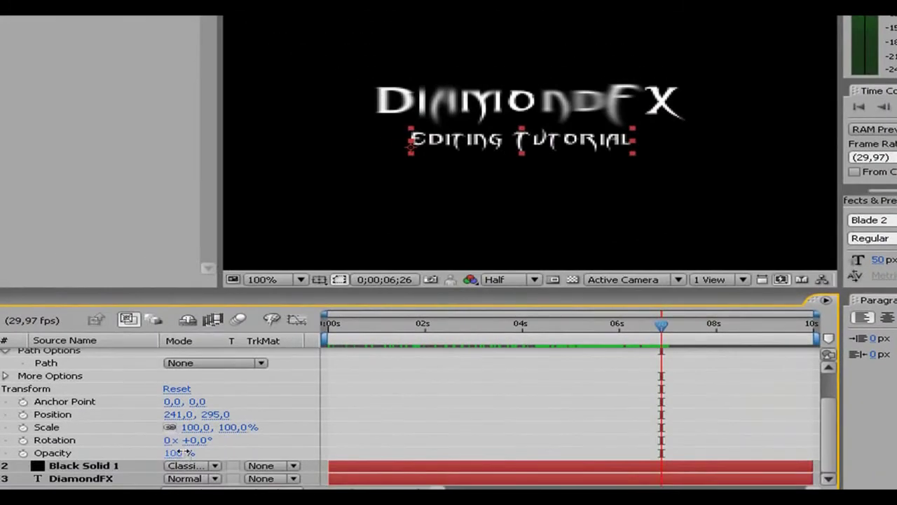
- Set the subtitle's Opacity to 0% and key it at 6;25
left_click(179, 453)
type("0")
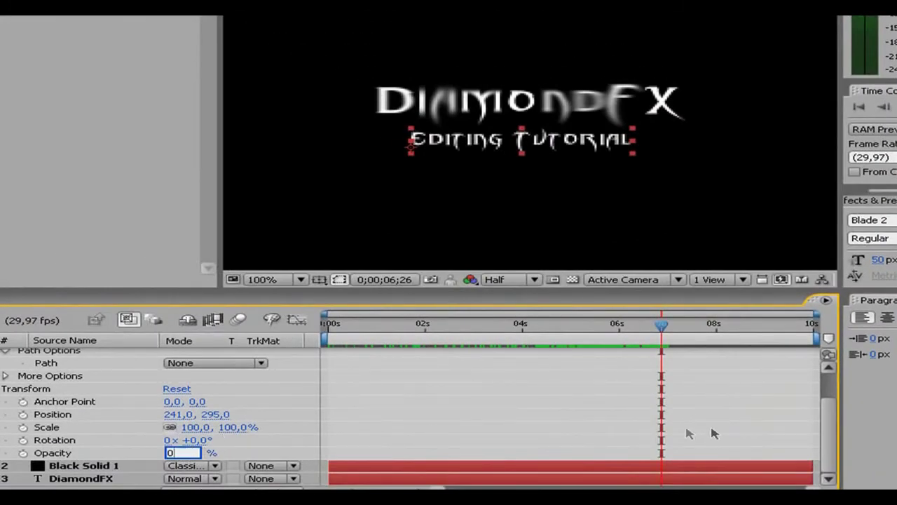
scroll(834, 429, "up", 3)
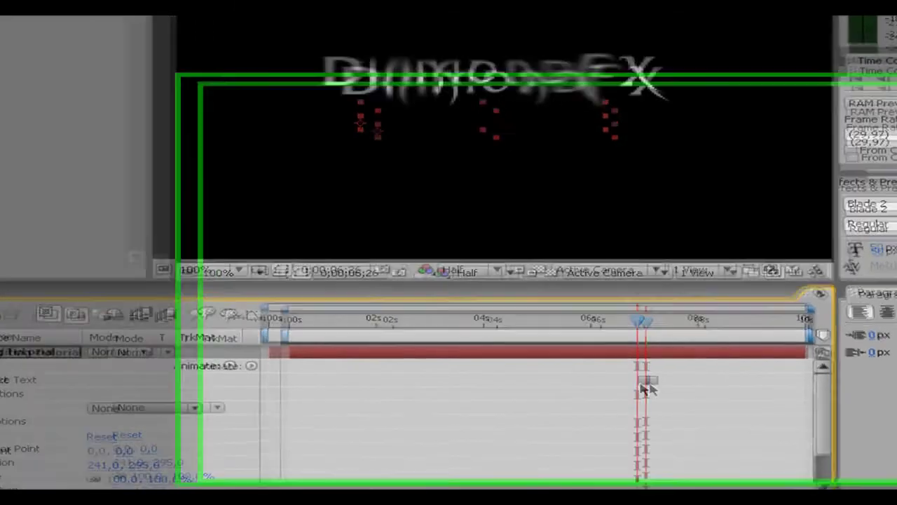
left_click(646, 383)
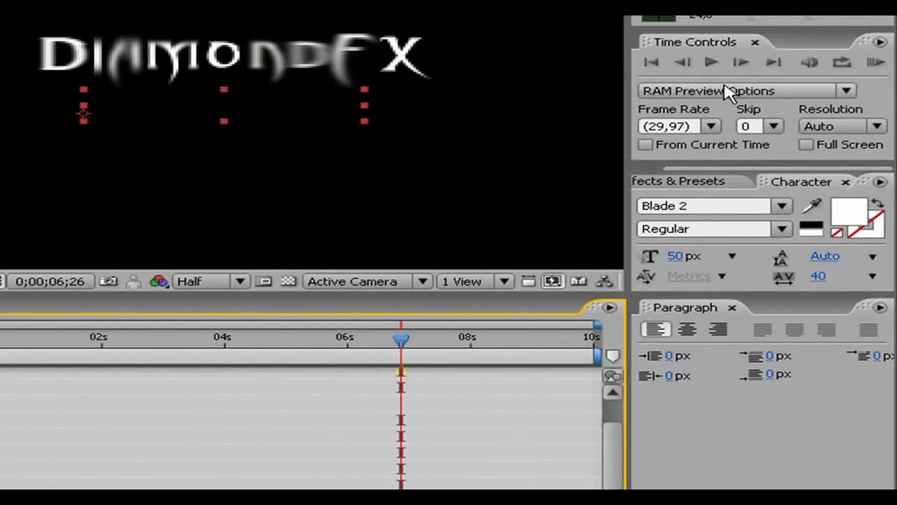
left_click(741, 63)
left_click(741, 63)
left_click(741, 63)
left_click(740, 63)
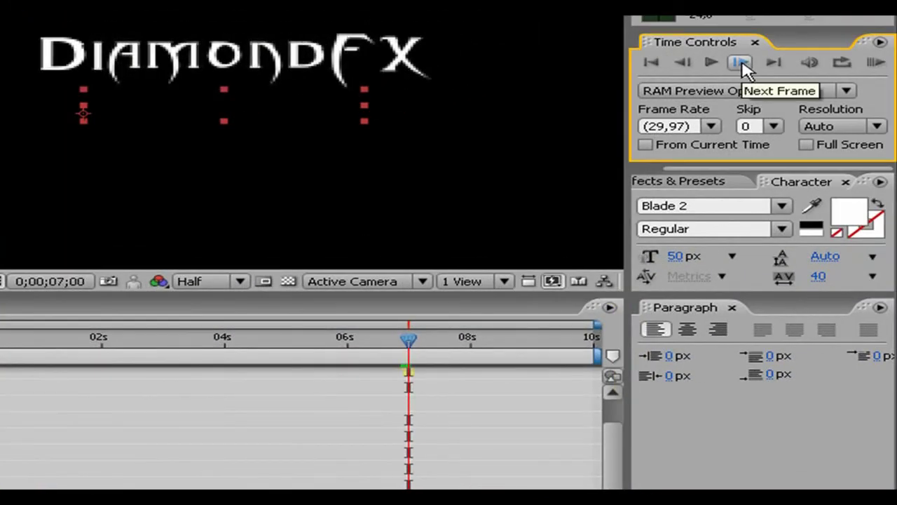
left_click(743, 63)
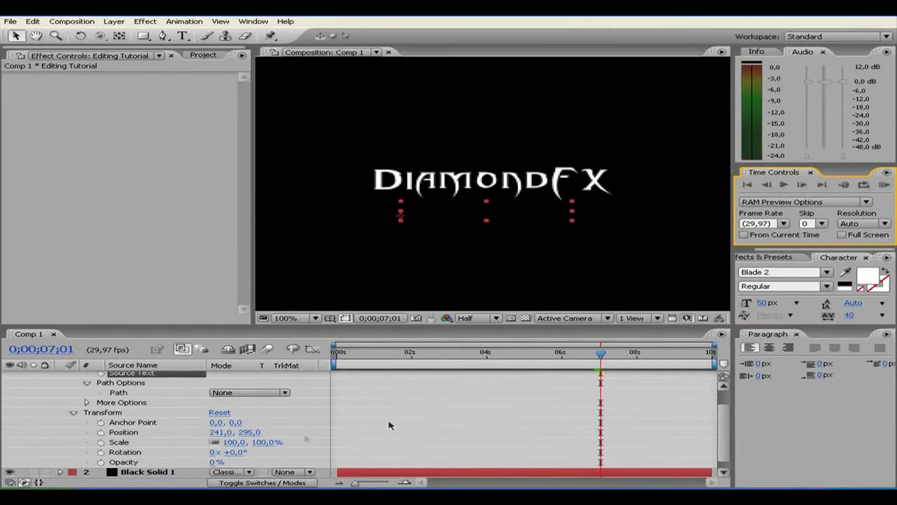
left_click(769, 185)
left_click(768, 185)
left_click(768, 185)
left_click(768, 185)
left_click(768, 186)
left_click(768, 186)
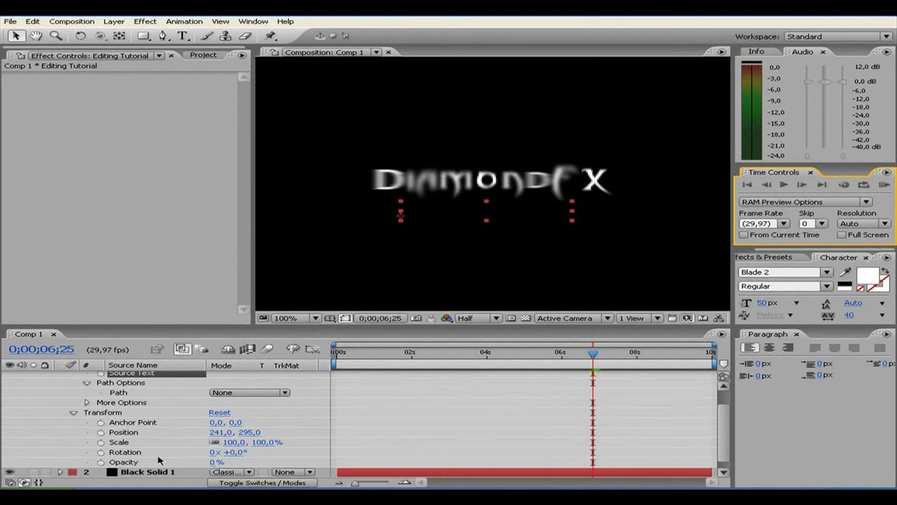
left_click(101, 462)
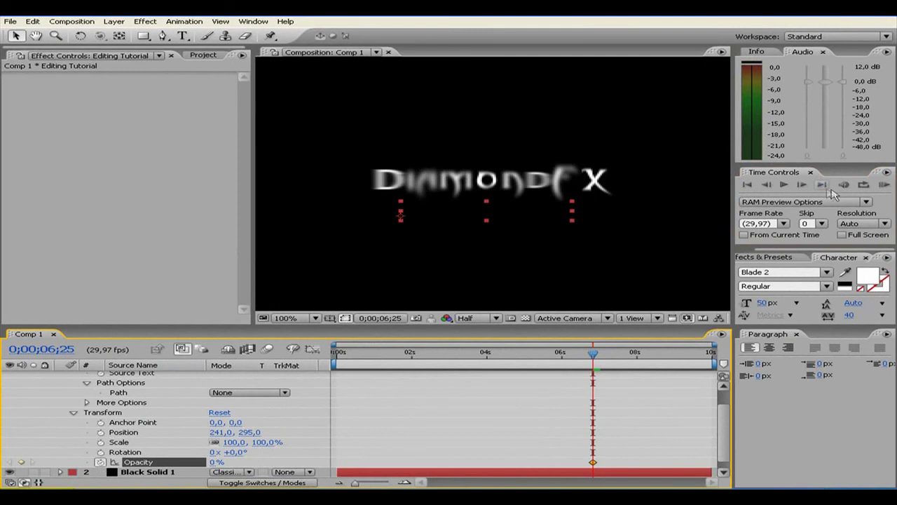
- Add a subtitle Opacity keyframe at 7;02 set to 100%
left_click(805, 185)
left_click(805, 185)
left_click(804, 185)
left_click(805, 185)
left_click(804, 185)
left_click(805, 185)
left_click(805, 185)
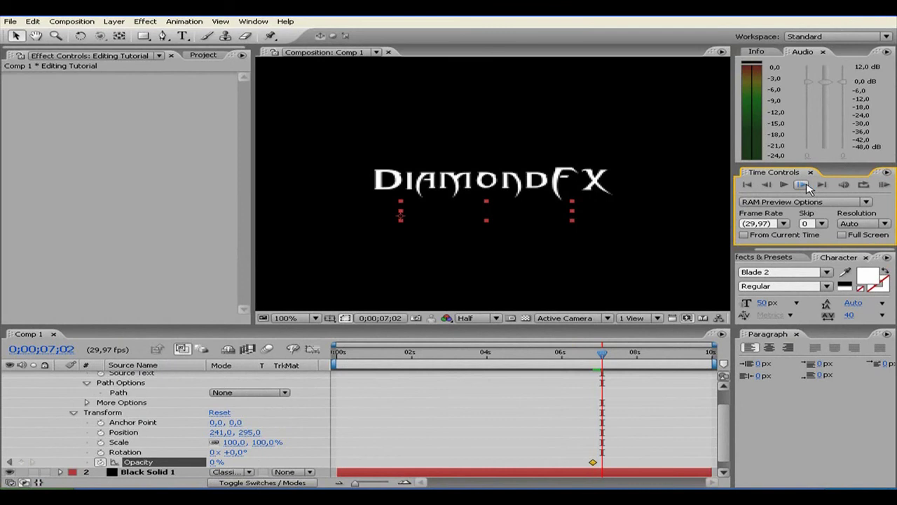
left_click(21, 462)
left_click(216, 462)
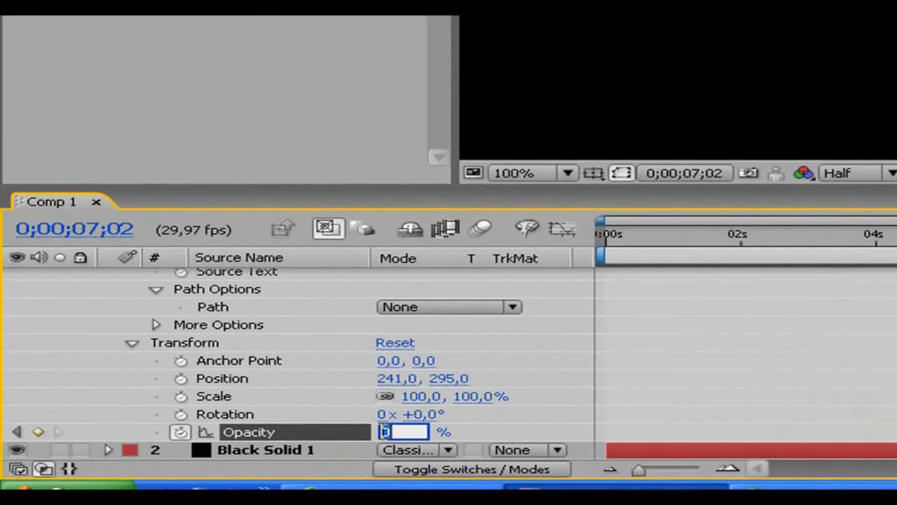
left_click(384, 437)
type("100")
key("Return")
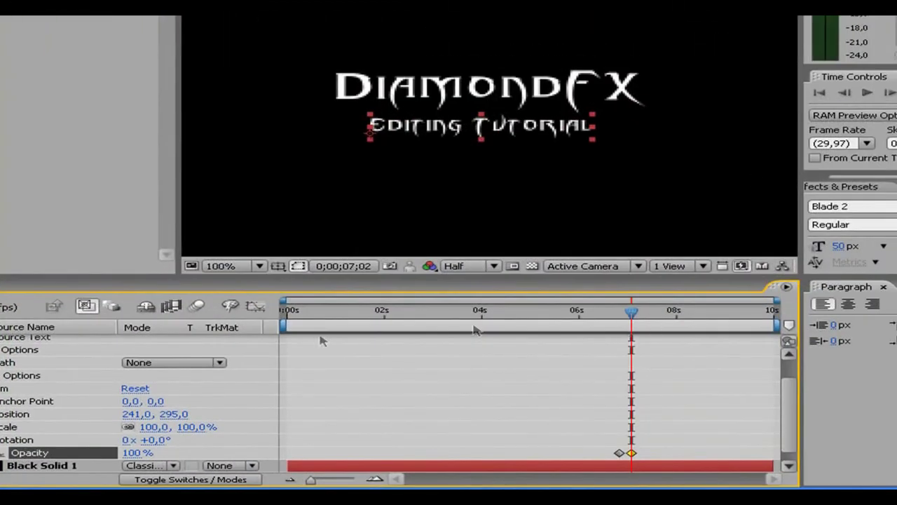
scroll(48, 379, "up", 1)
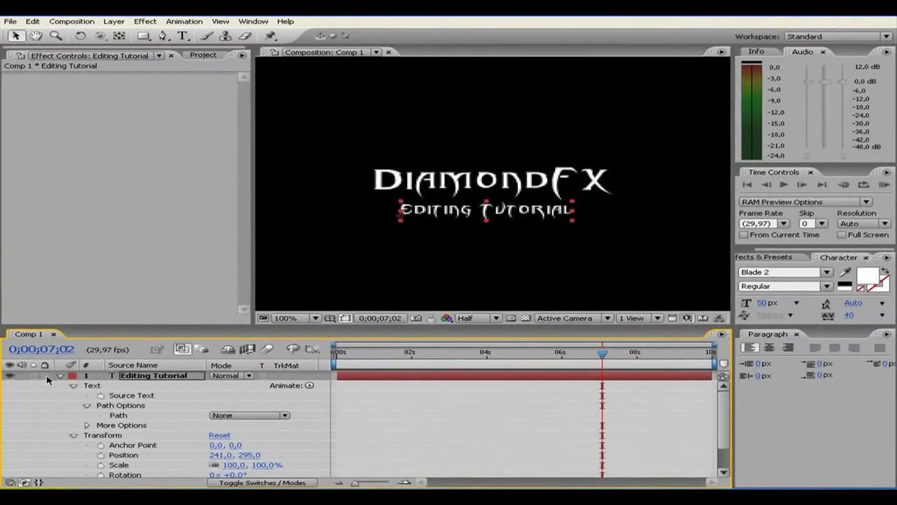
- Collapse the Editing Tutorial layer, RAM Preview the full title animation, then stop playback
left_click(60, 376)
left_click(884, 185)
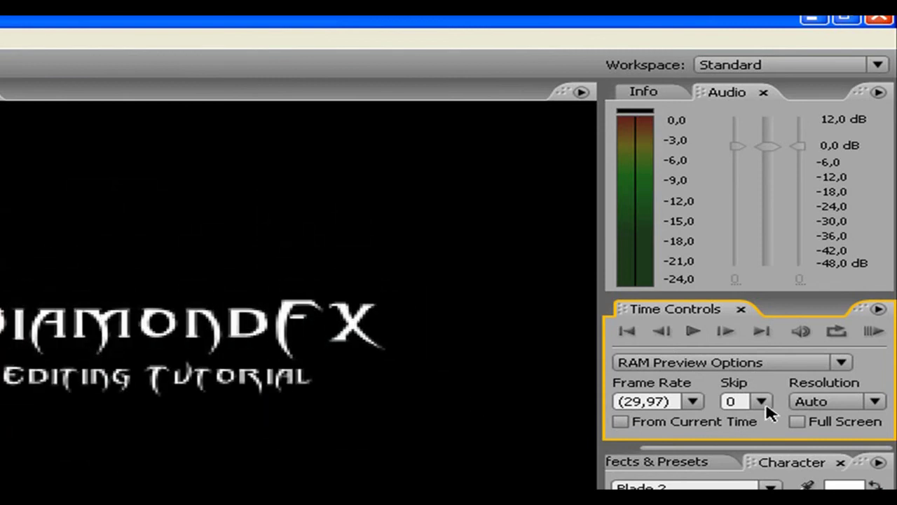
left_click(873, 332)
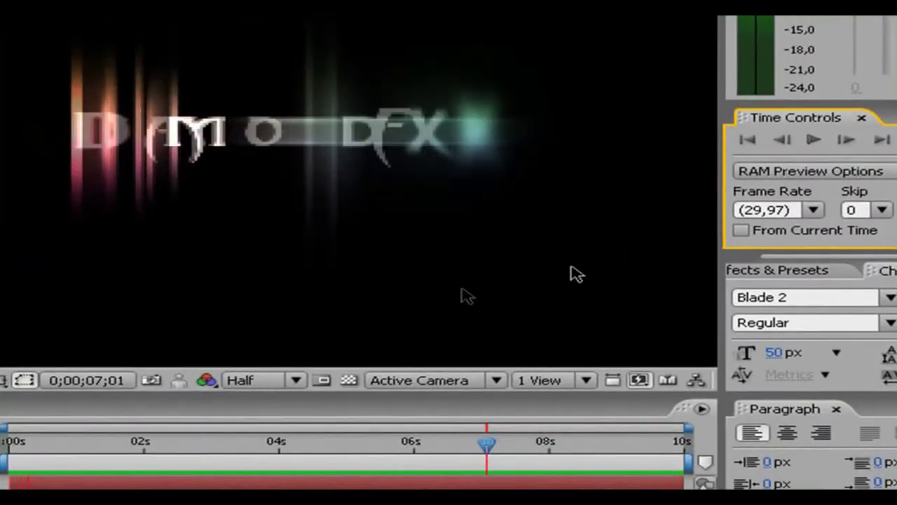
key("space")
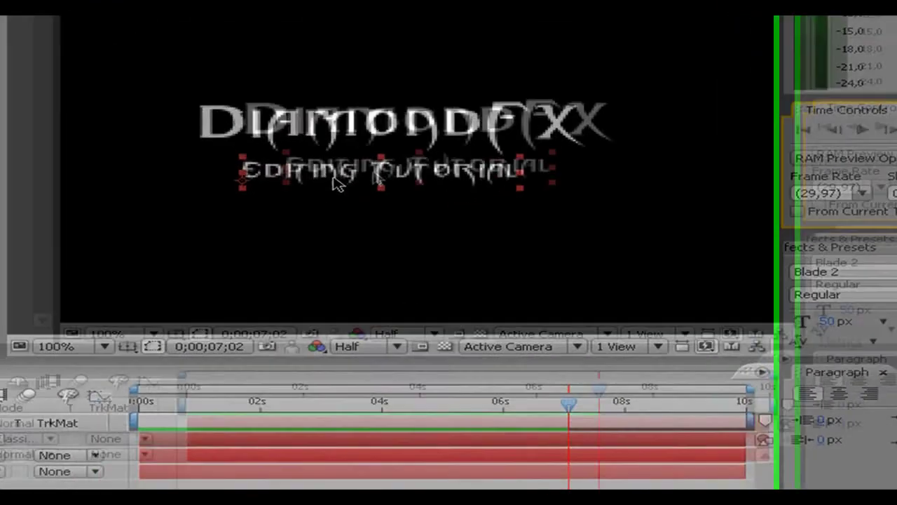